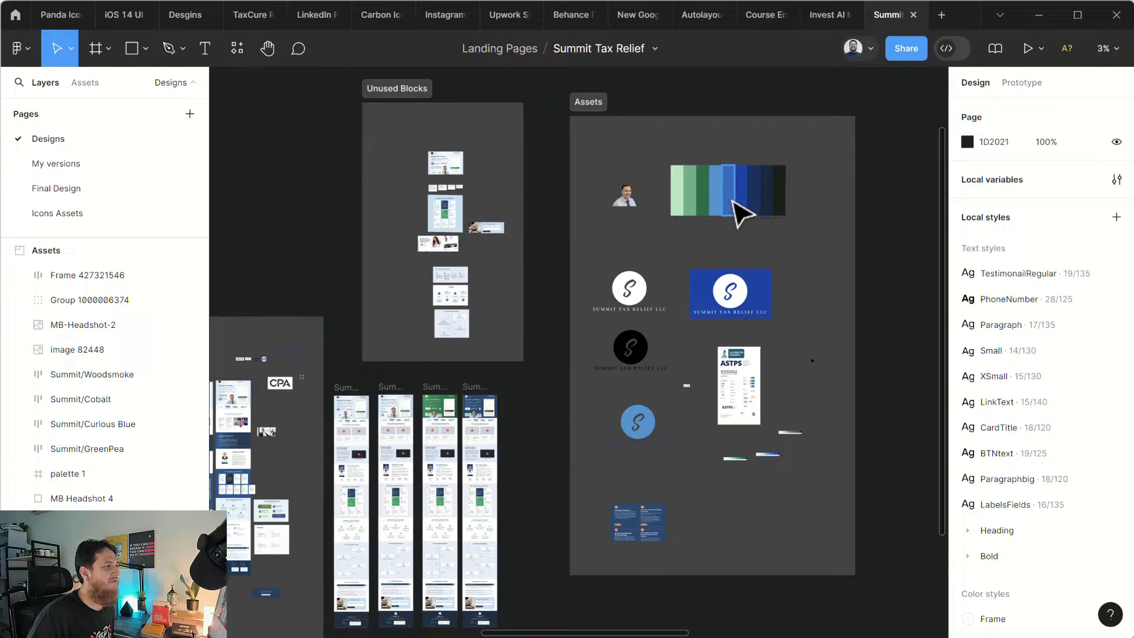
Move the 1E69C1 blue, 066648 green and near-black swatches out of the color palette into the empty space below it.
left_click(733, 201)
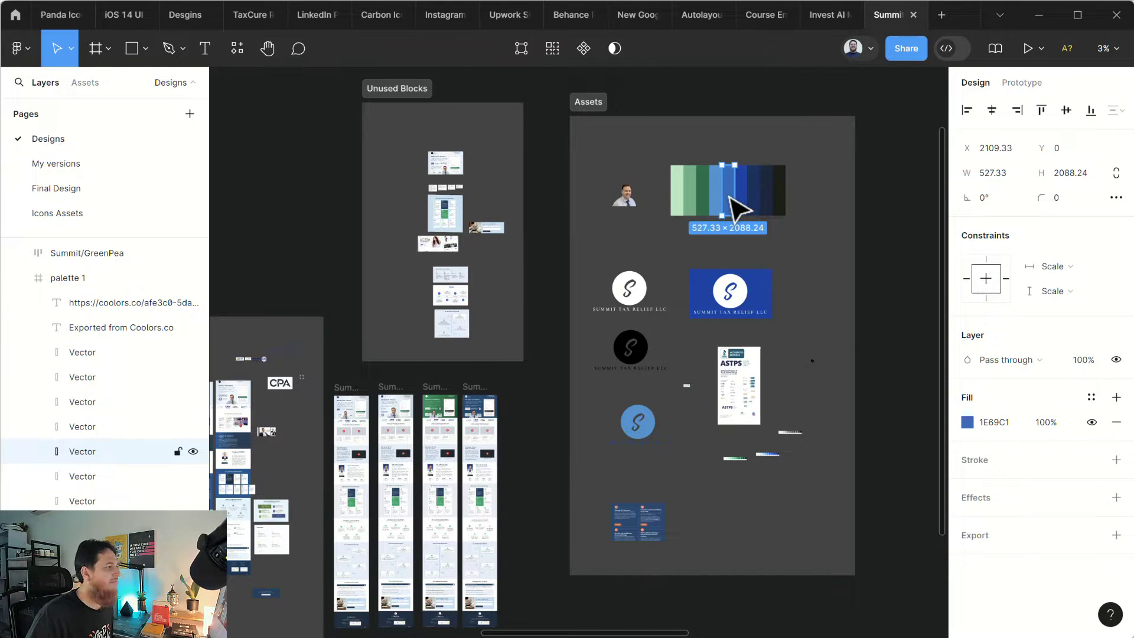
left_click_drag(732, 204, 824, 269)
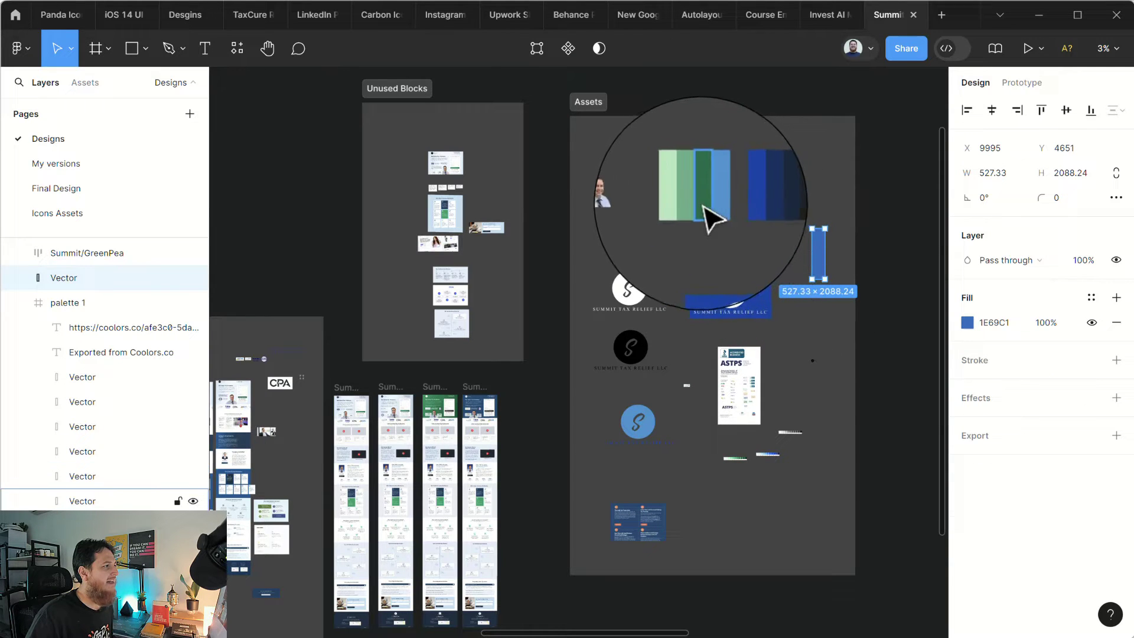
left_click_drag(706, 204, 795, 269)
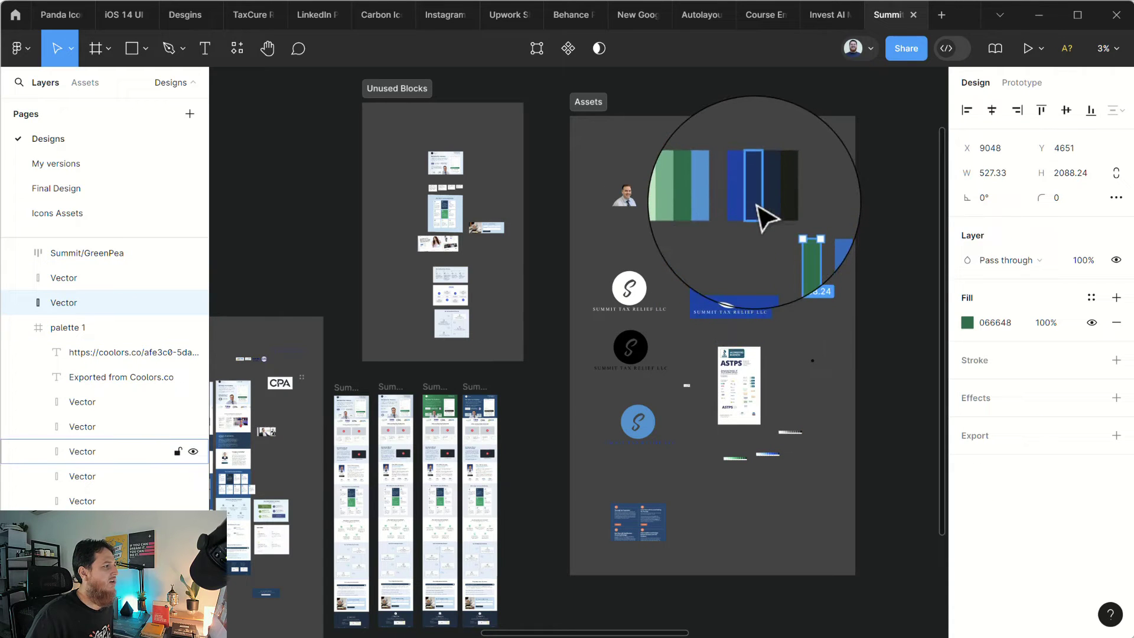
left_click_drag(776, 192, 844, 266)
key("Escape")
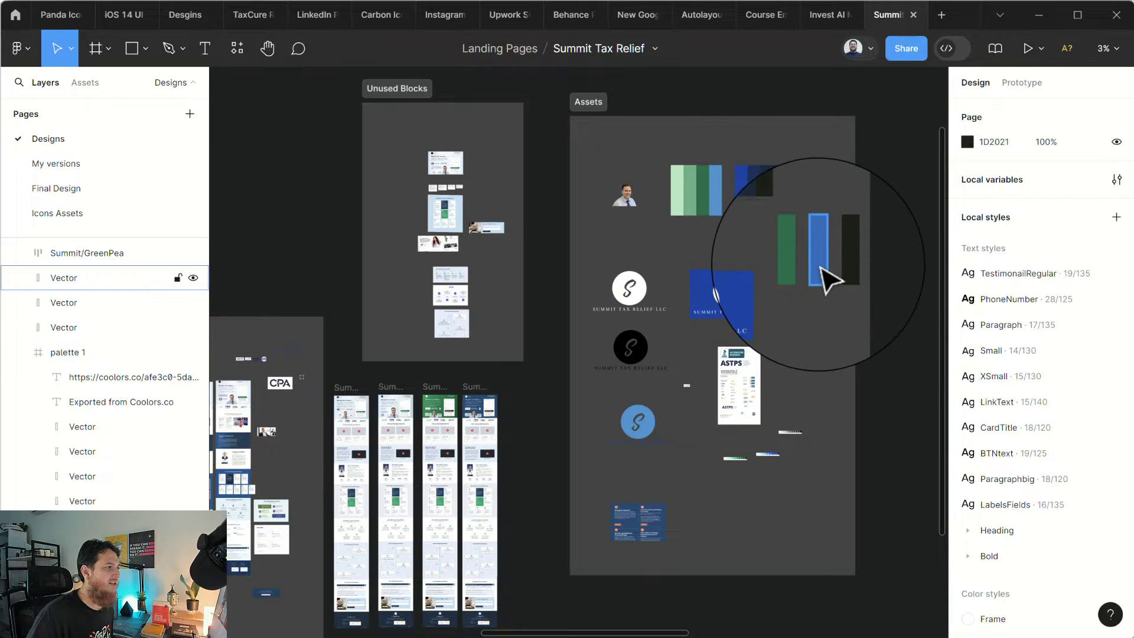
Open the Tailwind CSS Color Generator plugin for the separated blue swatch and place its window over the canvas.
left_click(820, 267)
left_click(239, 49)
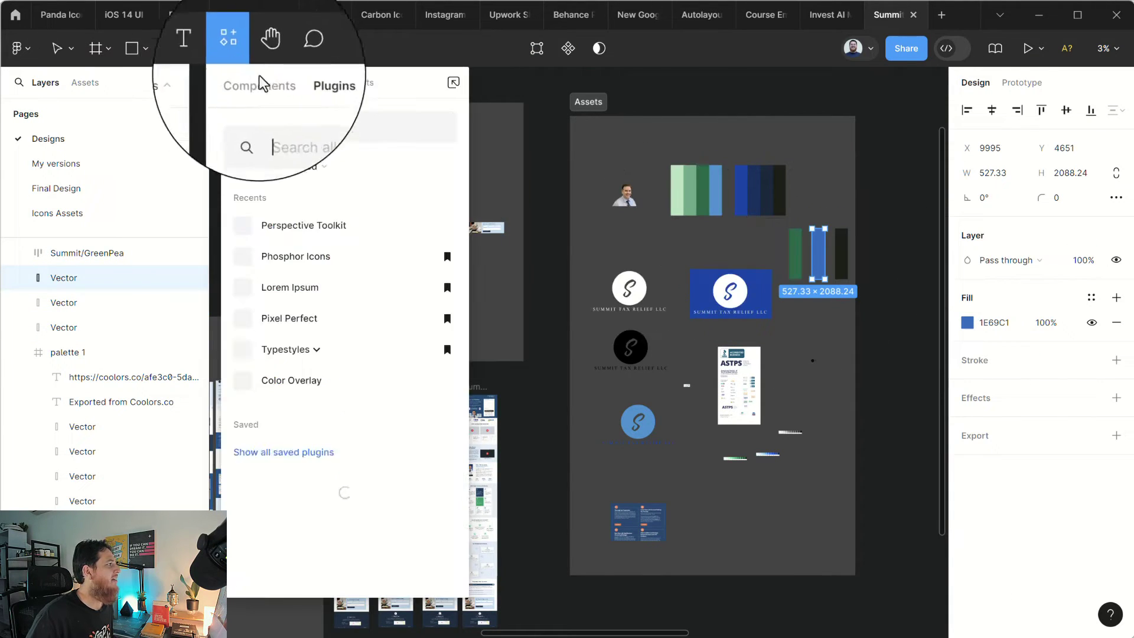
type("tai")
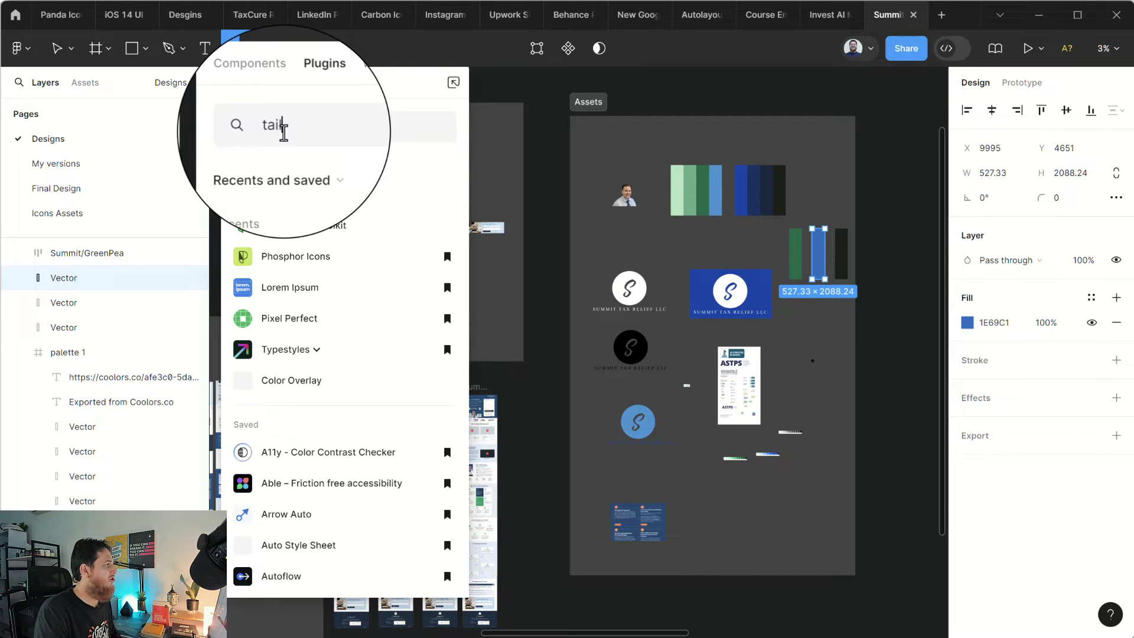
type("lwin")
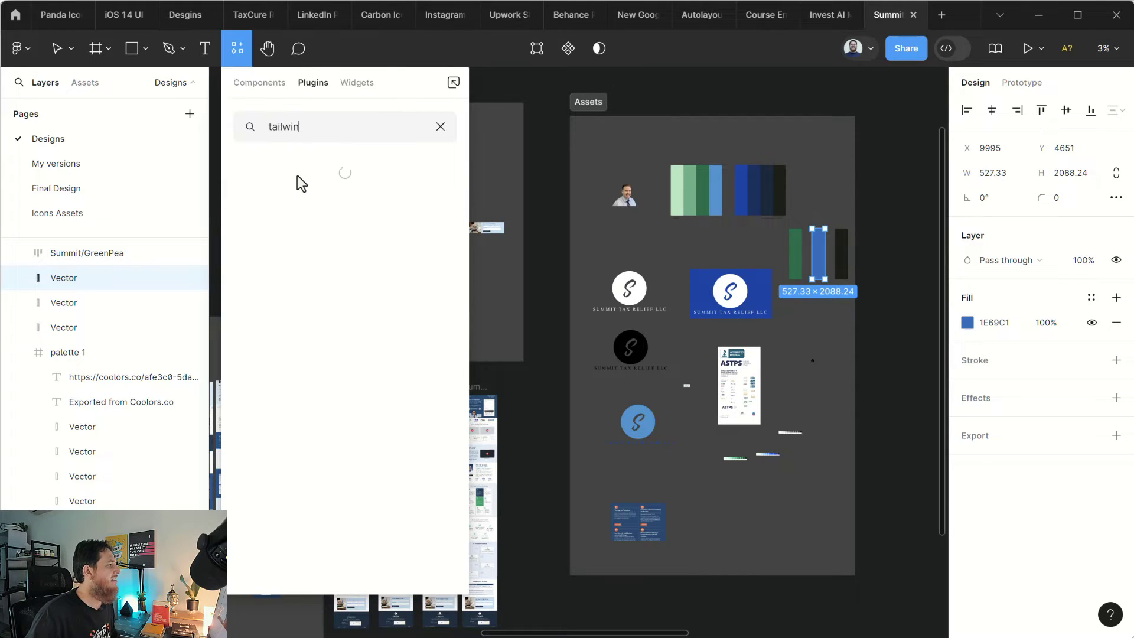
key("Escape")
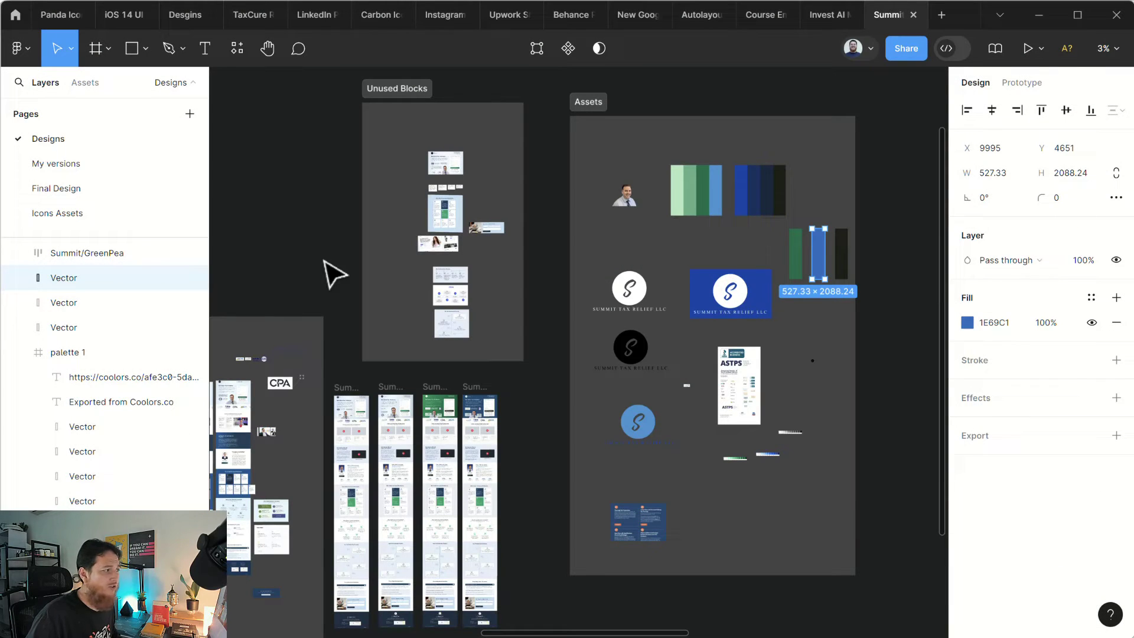
key("ctrl+alt+p")
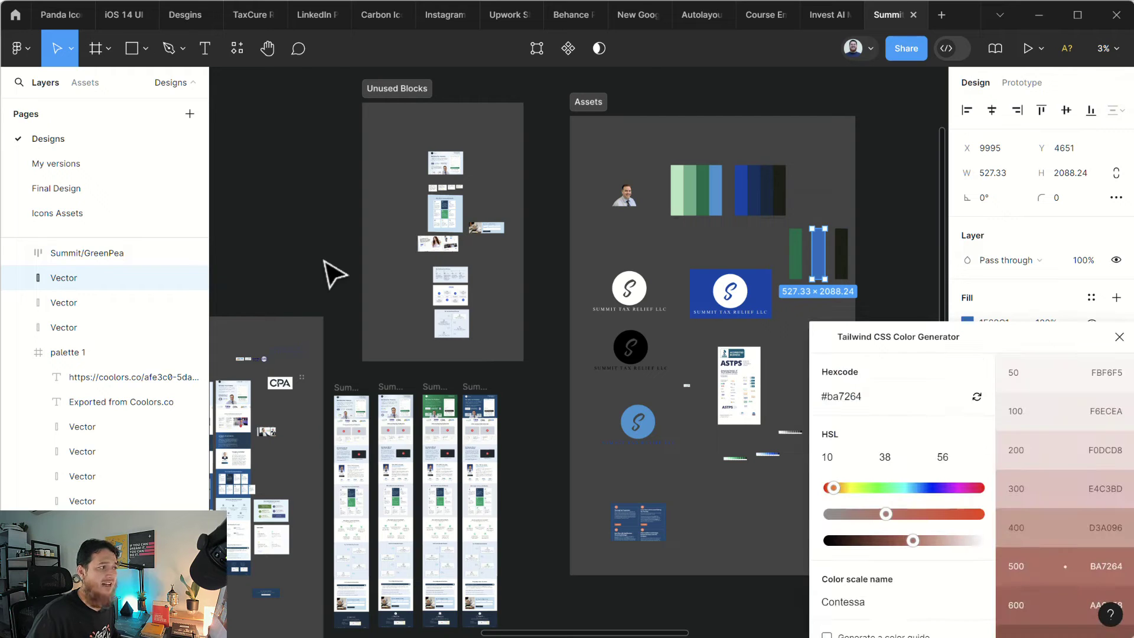
left_click_drag(993, 348, 460, 128)
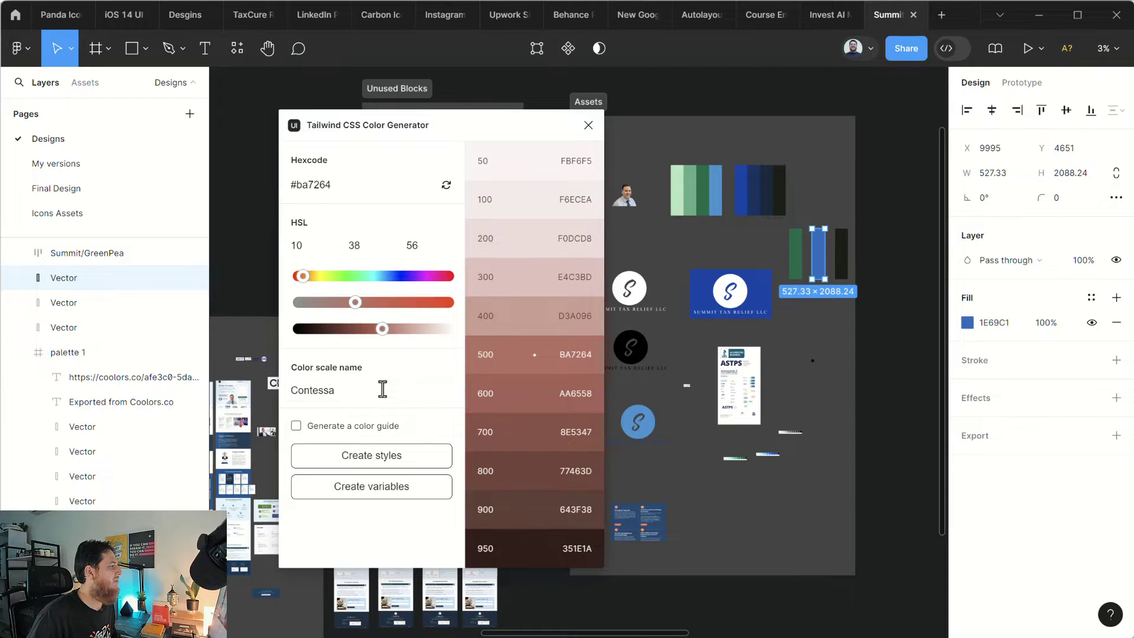
Preview the Tailwind color scale for the blue swatch's hex 1E69C1 with the color guide option enabled, and close the generator.
left_click(1002, 329)
key("ctrl+c")
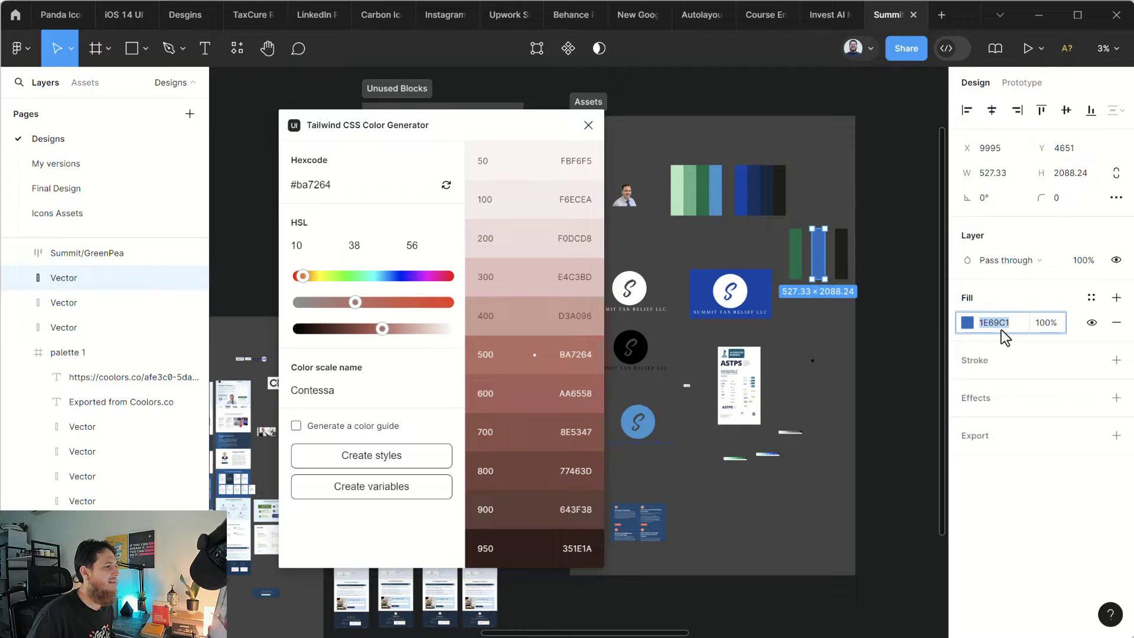
triple_click(335, 188)
key("ctrl+v")
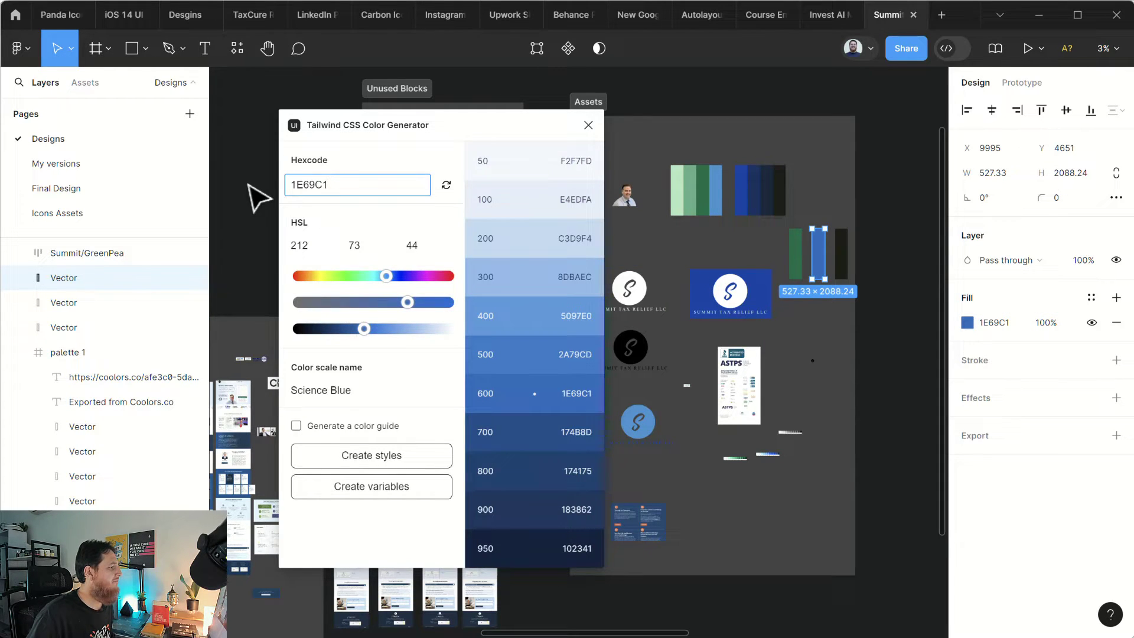
left_click(296, 426)
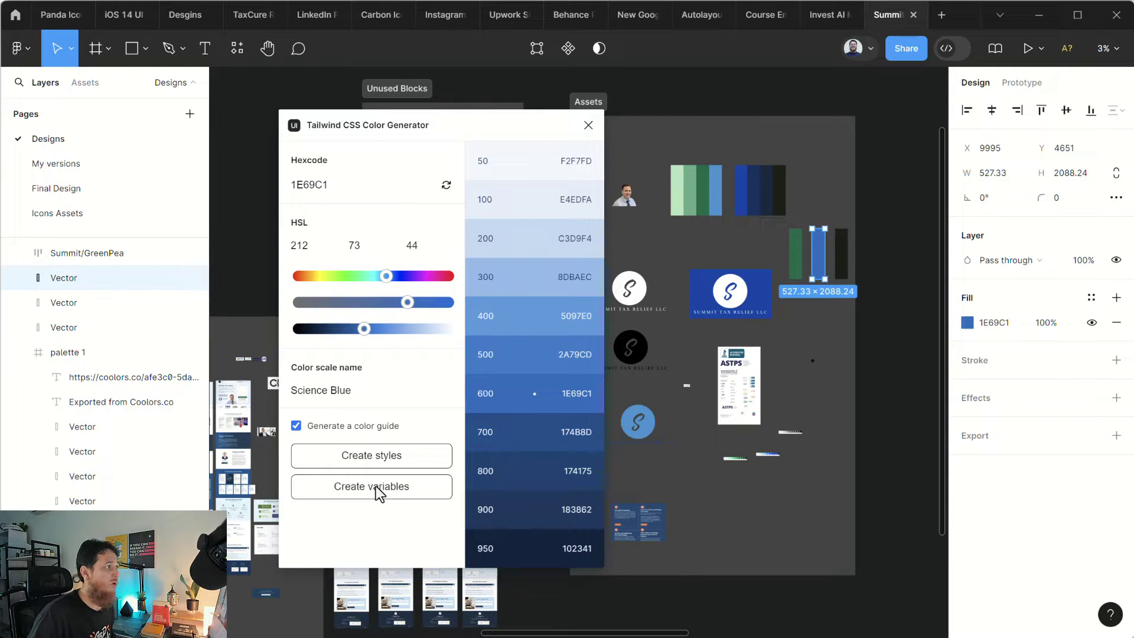
left_click(588, 125)
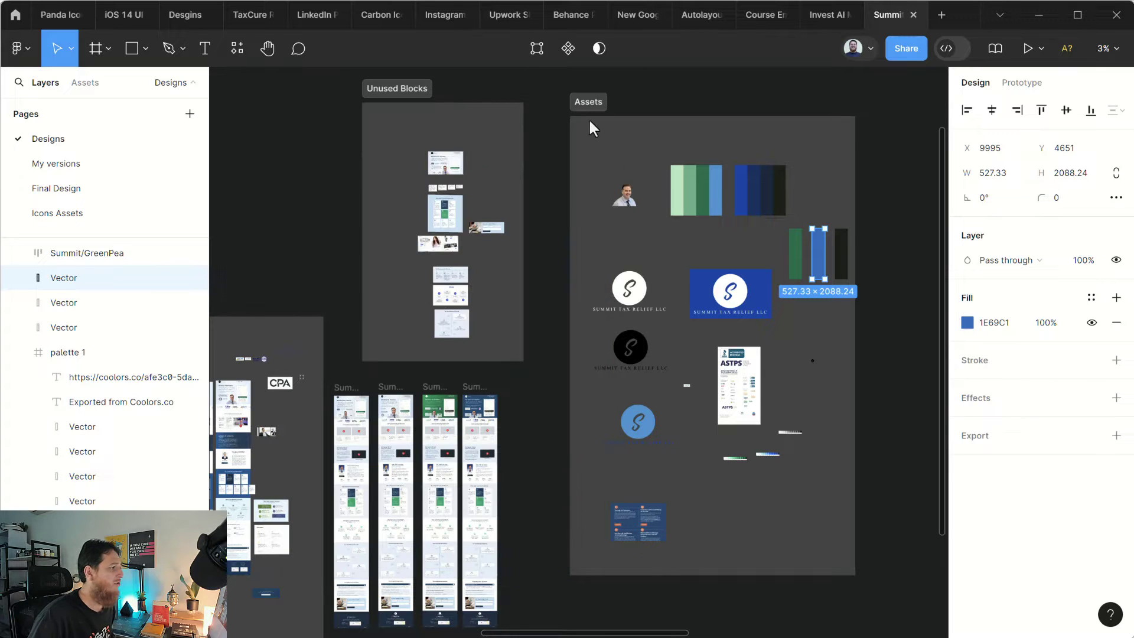
left_click(768, 381)
scroll(573, 384, "left", 3)
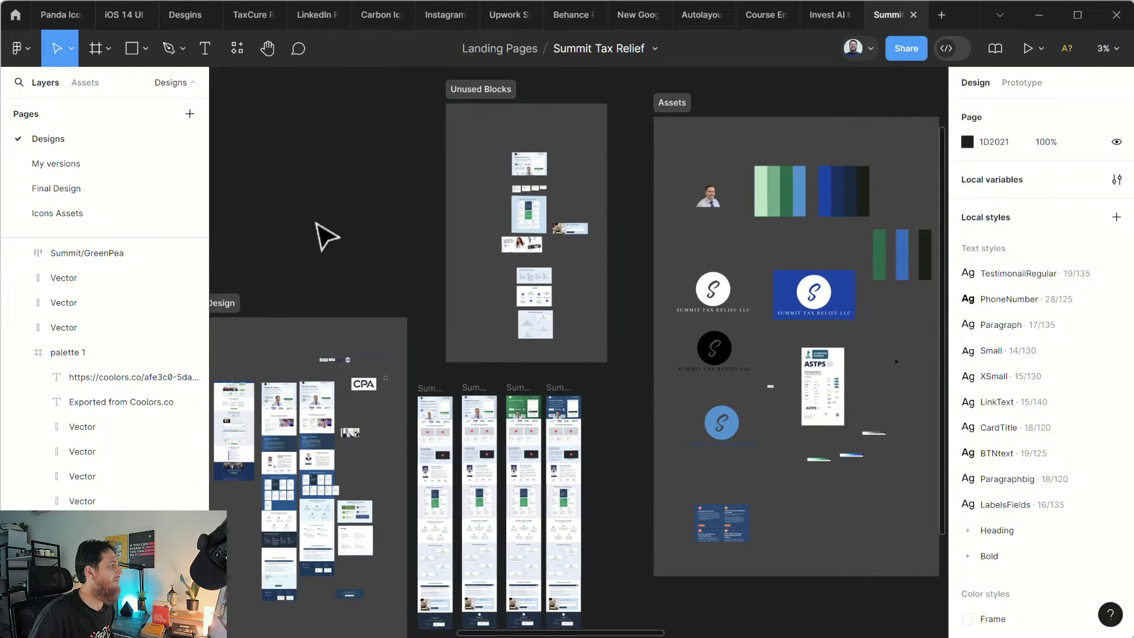
left_click(237, 48)
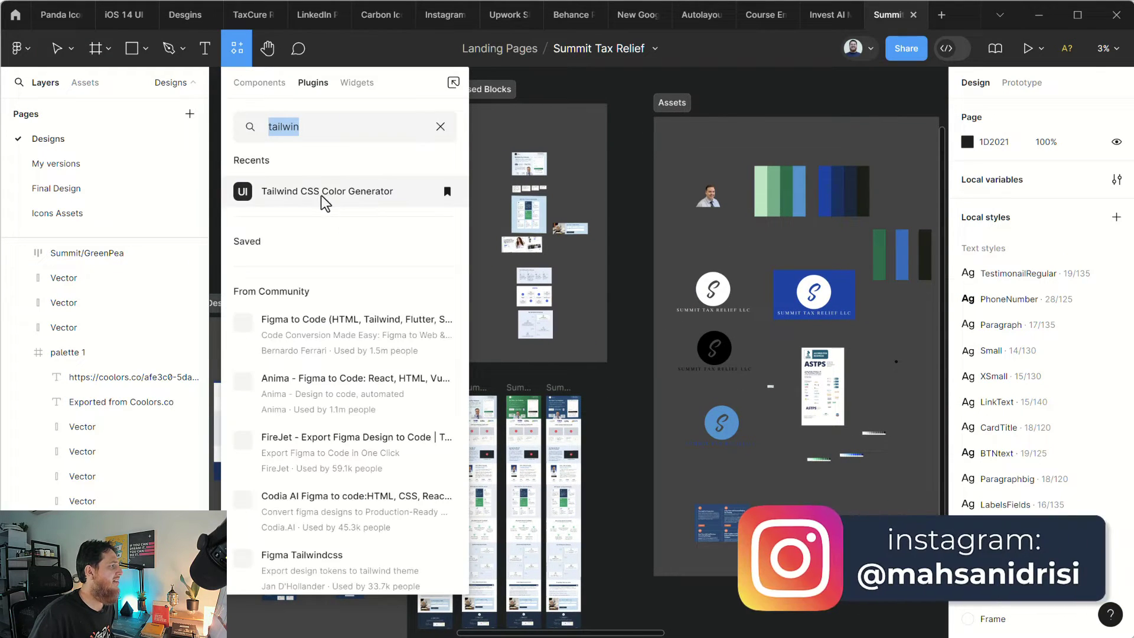
left_click(585, 103)
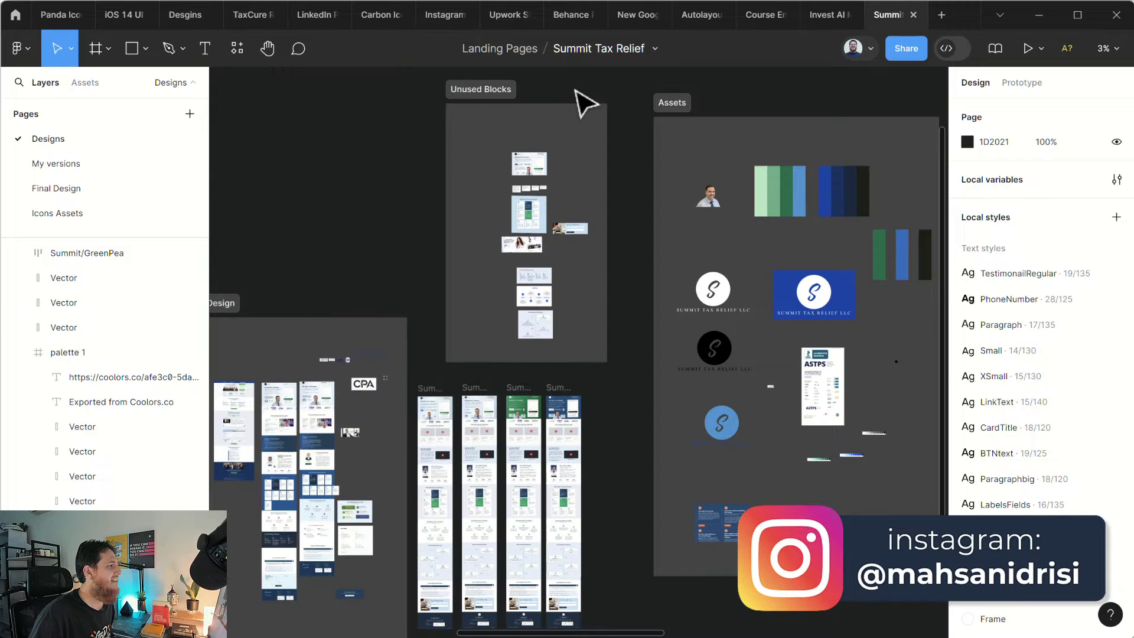
Examine the first Summit Tax Relief page and the auto layout of the Dedication to Excellence item under Why Select Summit Tax Relief.
left_click_drag(324, 220, 519, 179)
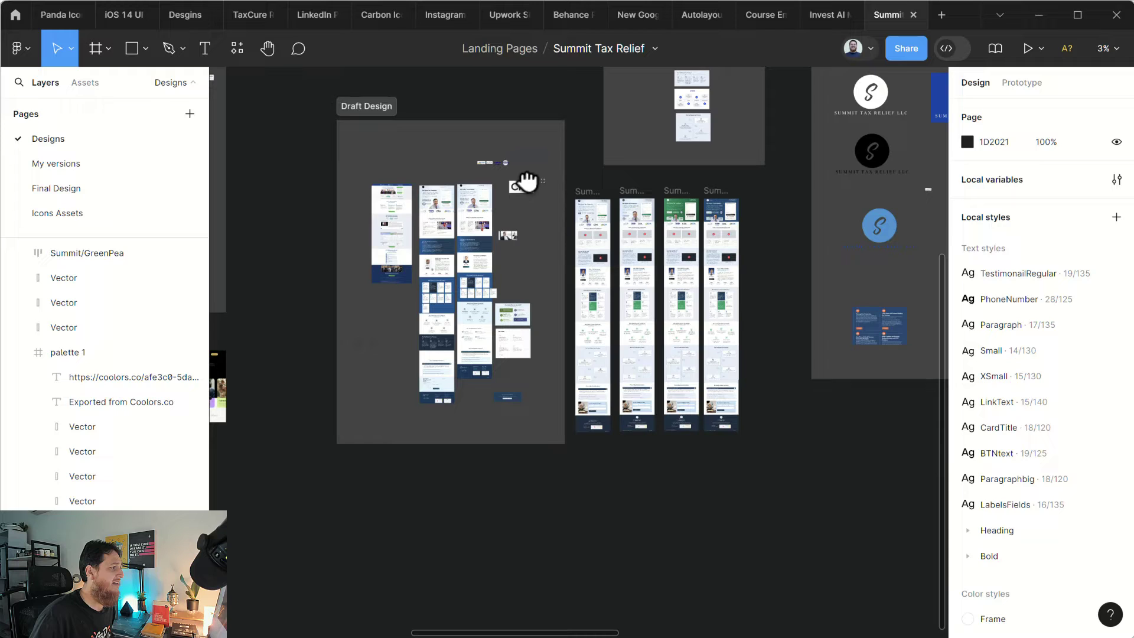
left_click(601, 204)
key("shift+2")
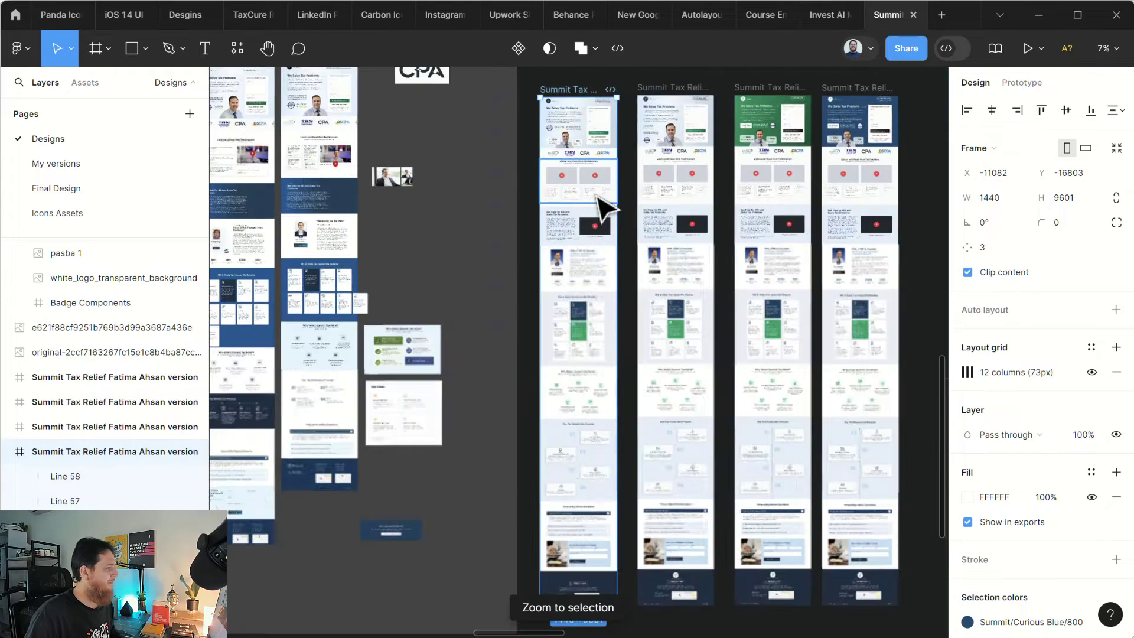
scroll(602, 205, "up", 2)
scroll(602, 205, "up", 5)
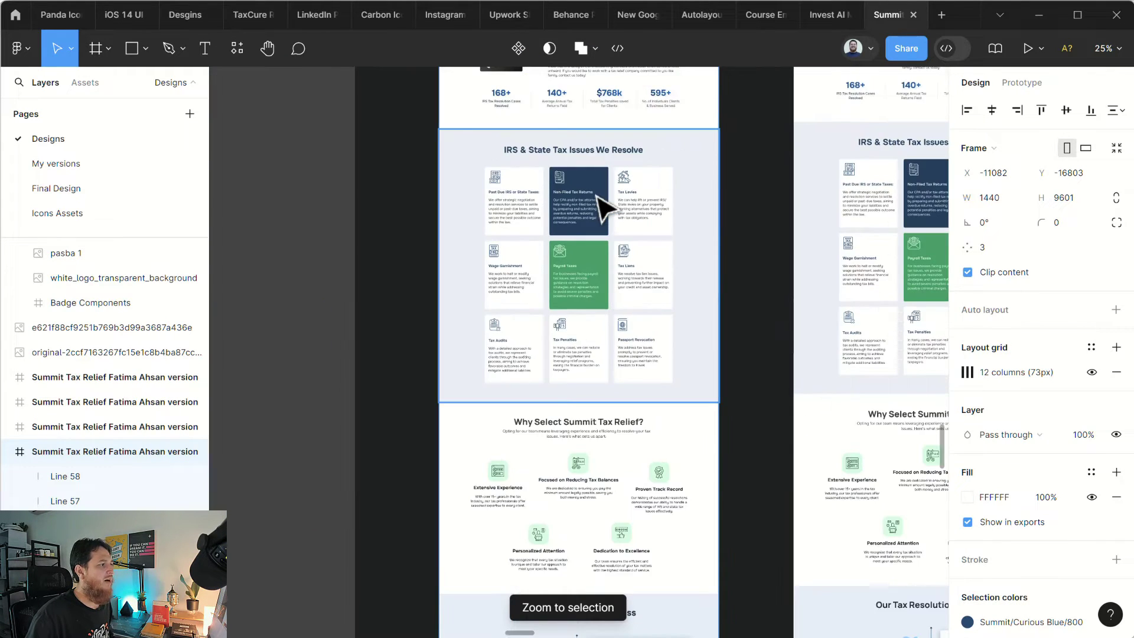
scroll(576, 369, "down", 4)
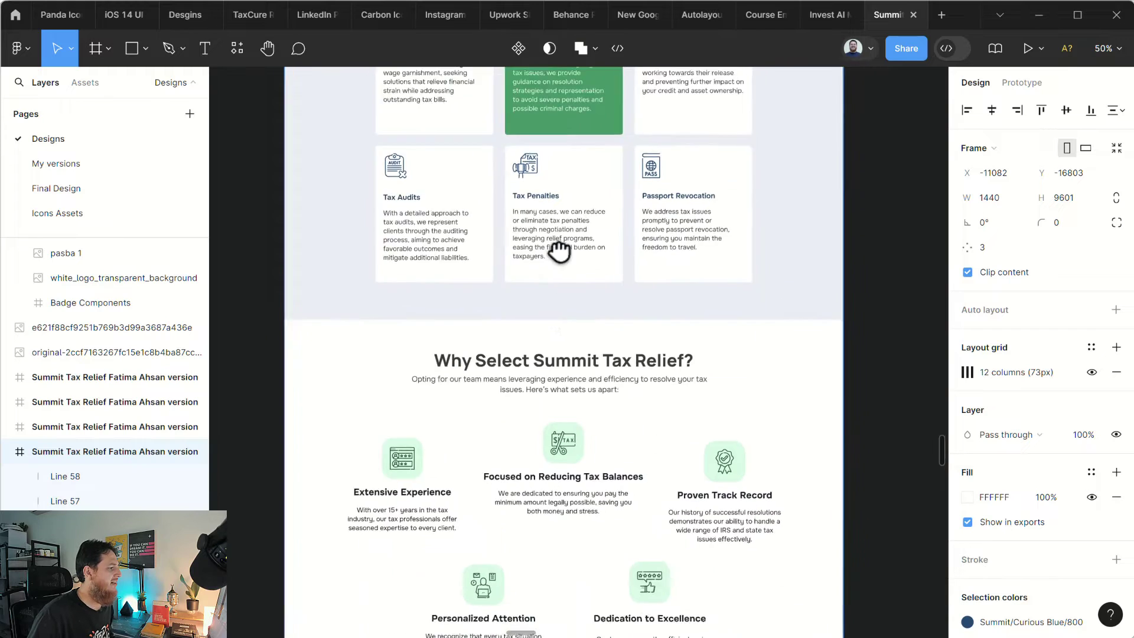
left_click(634, 505)
double_click(630, 500)
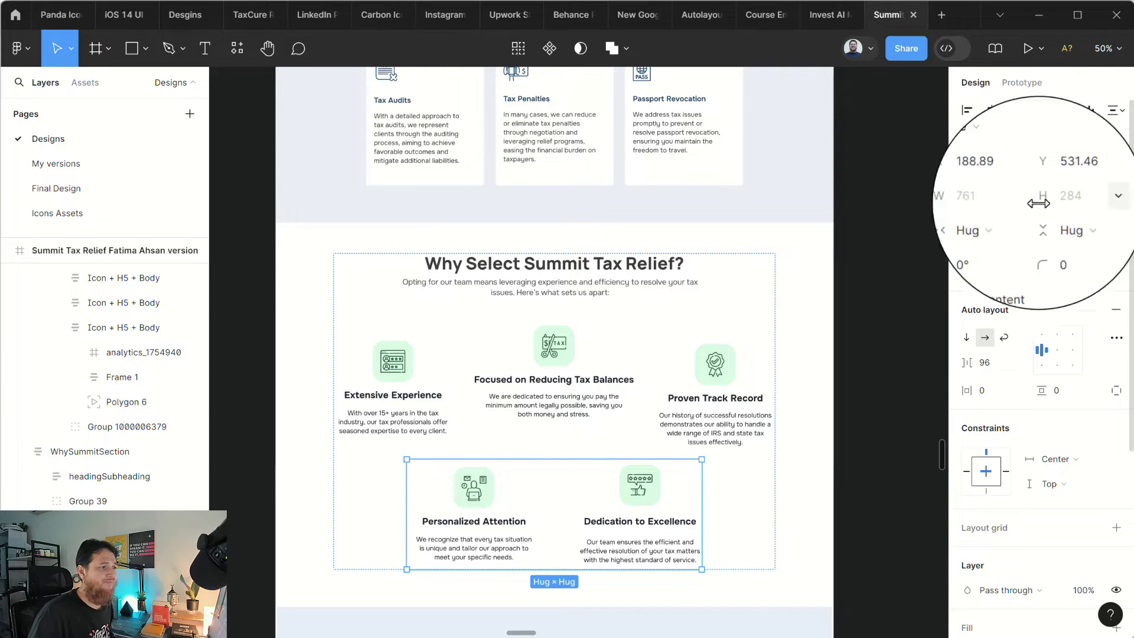
left_click(663, 519)
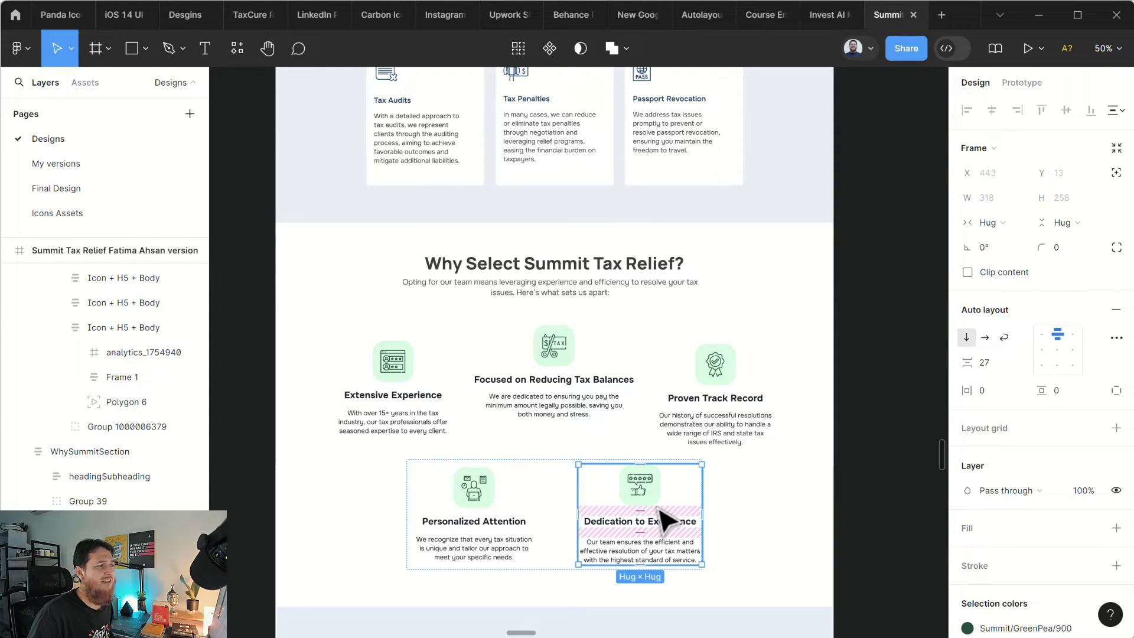
scroll(585, 404, "up", 2)
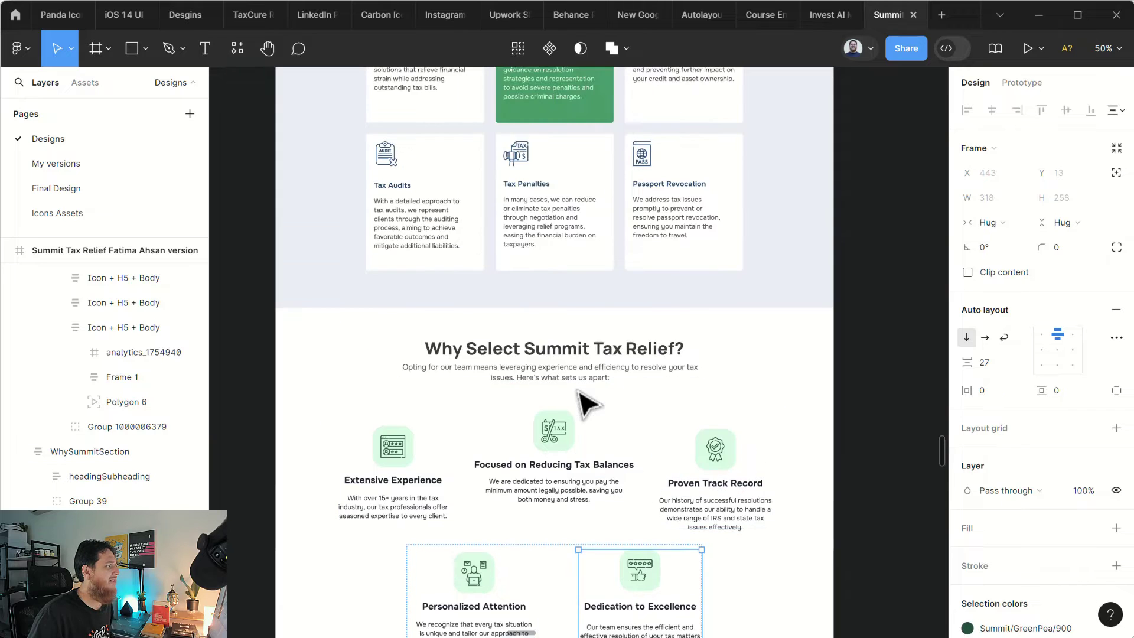
Inspect the auto layout of the Tax Penalties card and its content, and compare it with the Why Select Summit Tax Relief items.
scroll(578, 391, "up", 4)
left_click(530, 391)
double_click(530, 395)
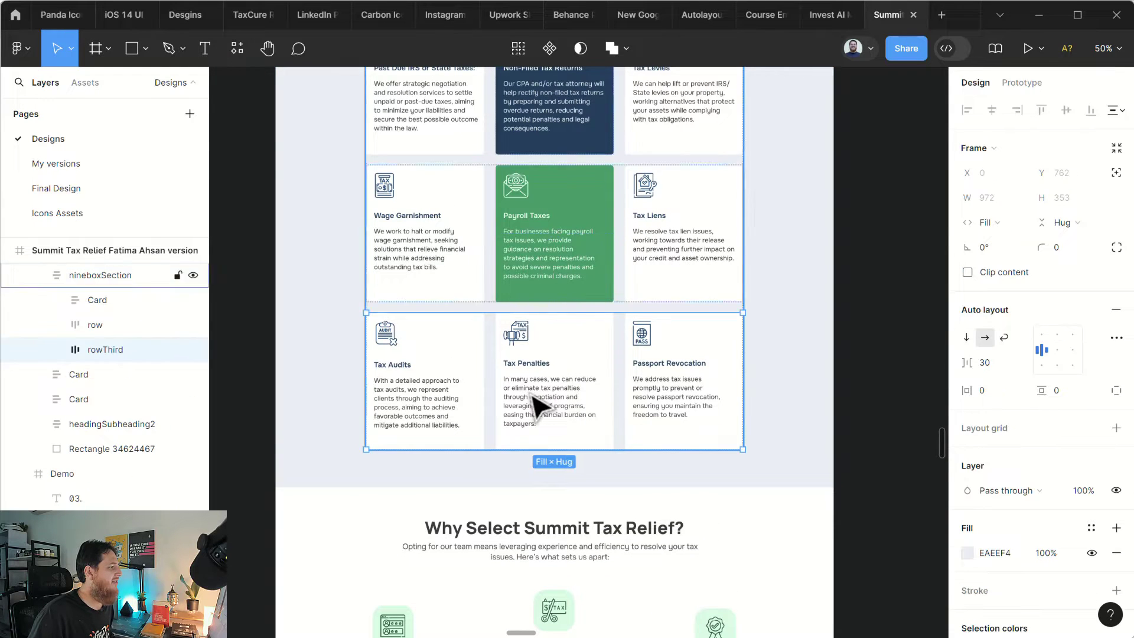
double_click(534, 406)
double_click(535, 407)
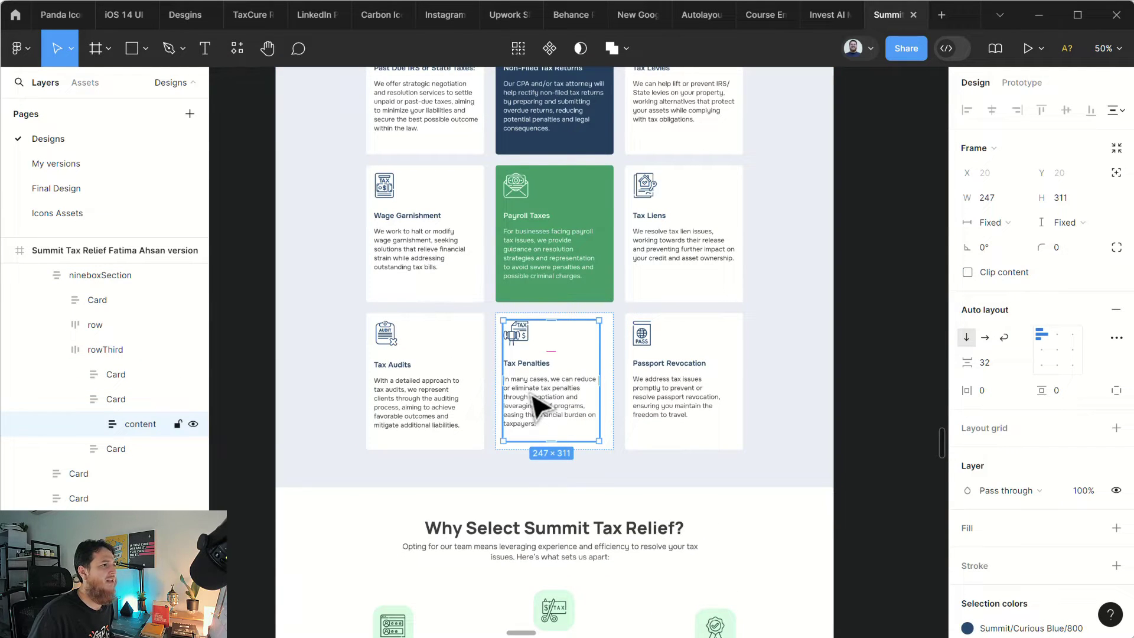
key("Escape")
scroll(873, 443, "down", 8)
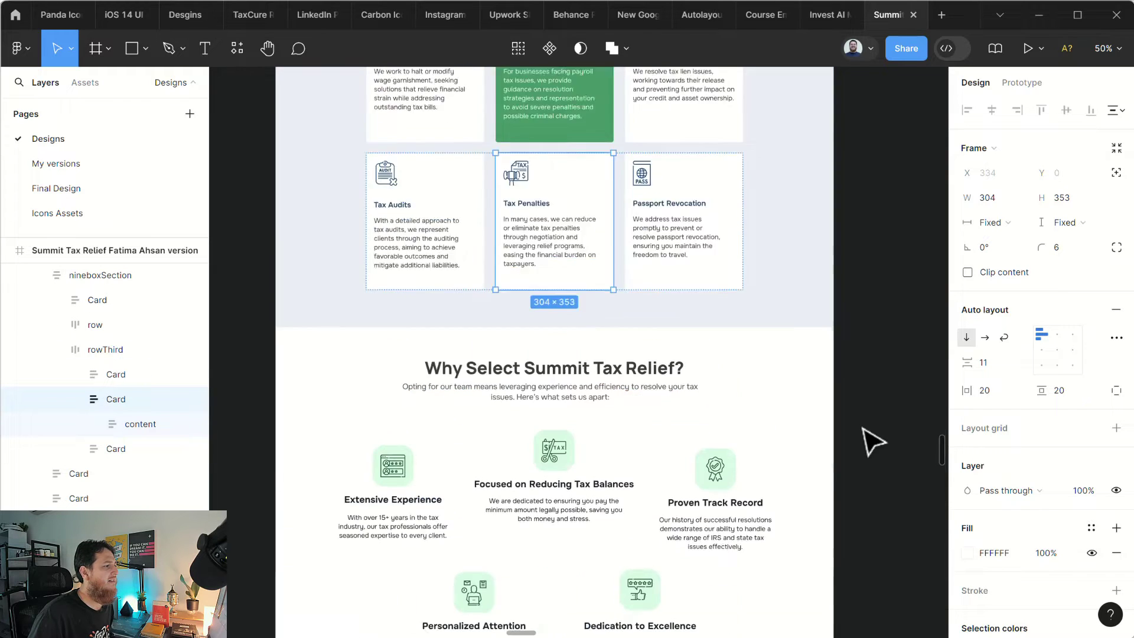
scroll(872, 443, "up", 2)
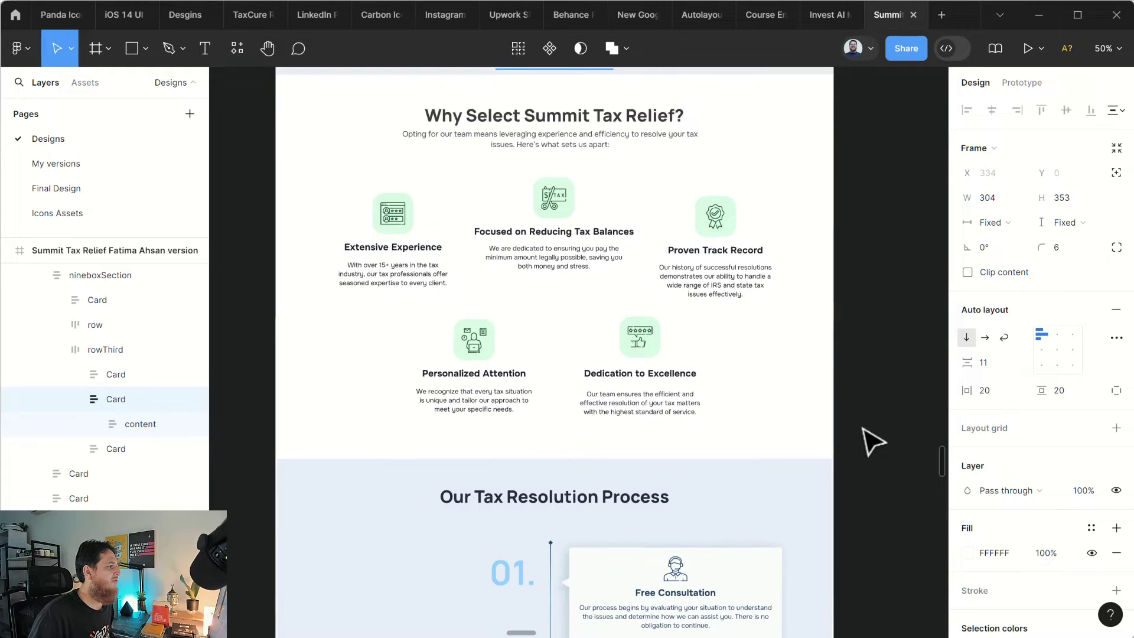
left_click(645, 379)
double_click(647, 380)
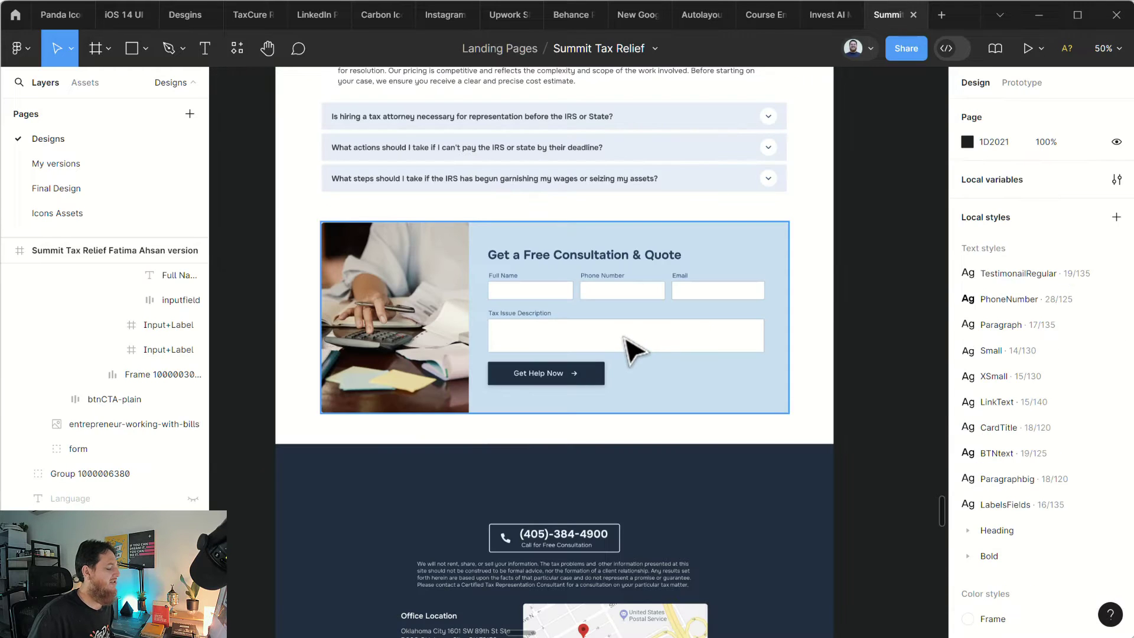
Place a copy of the Get a Free Consultation & Quote form section in the empty space below the page.
left_click(631, 349)
scroll(635, 349, "down", 5, "ctrl")
left_click_drag(632, 369, 682, 540)
Scale the copied form section by a factor of 0.71.
key("k")
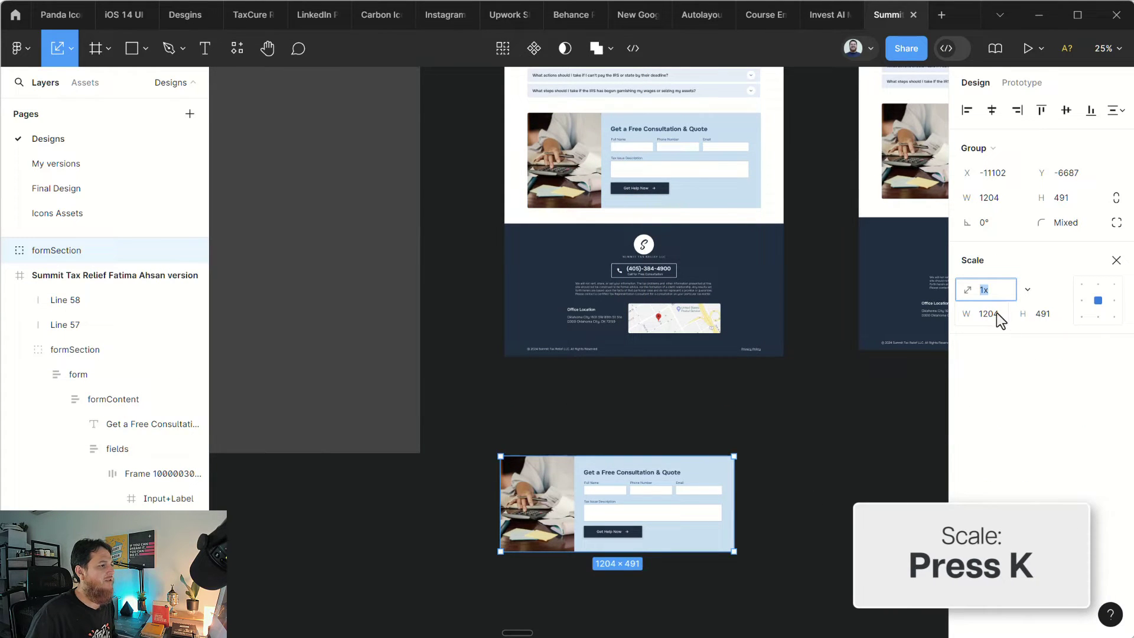
type("0")
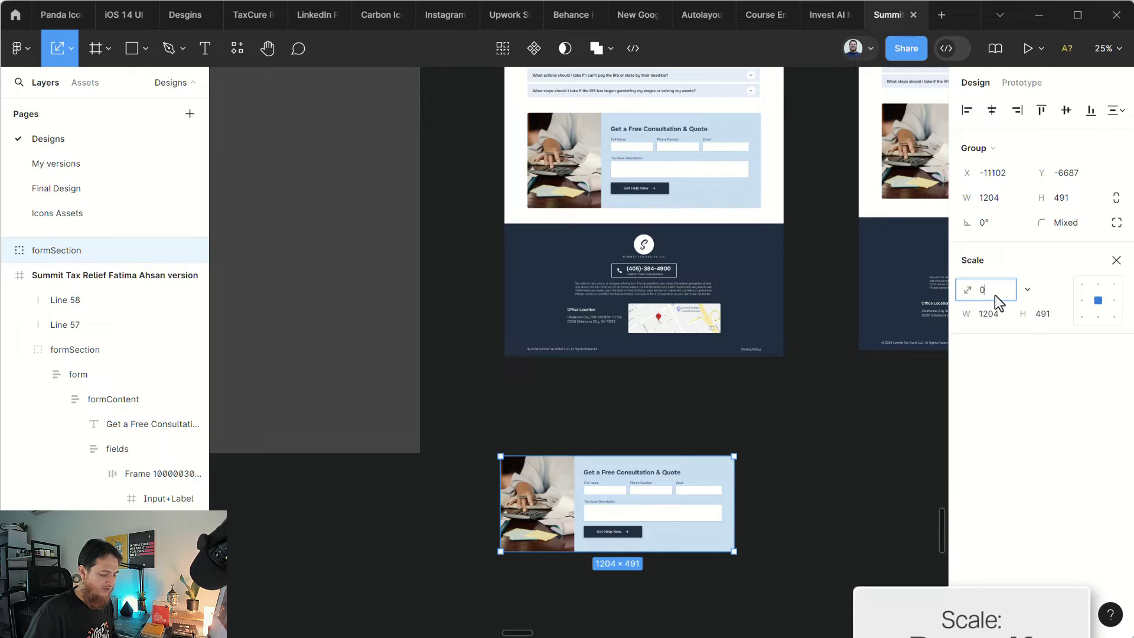
type(".71")
key("Return")
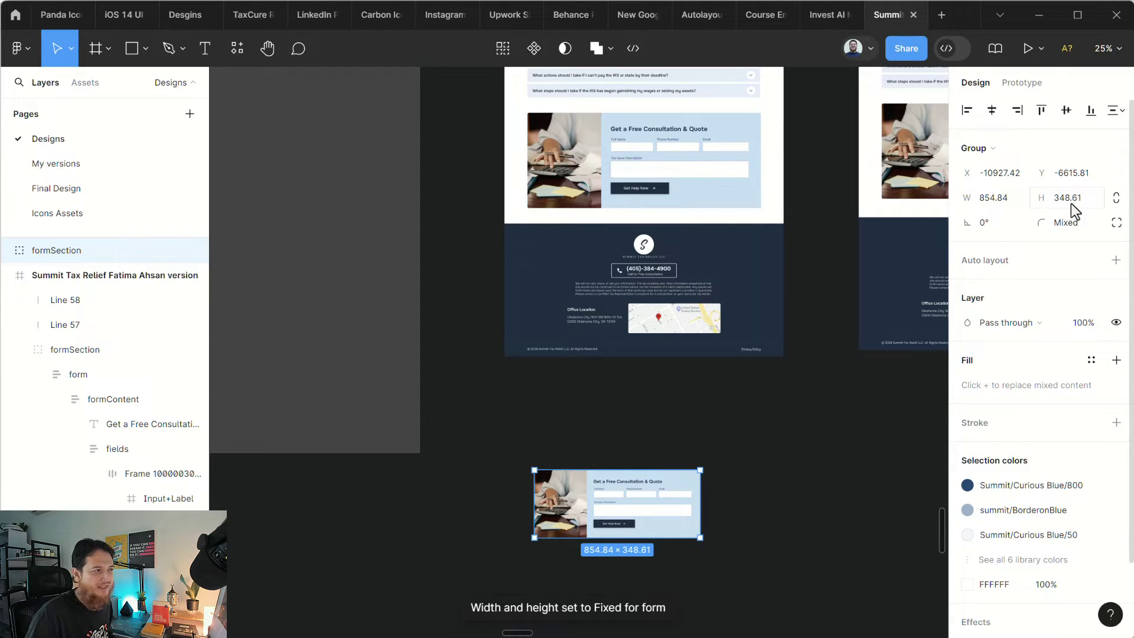
Run the Pixel Perfect plugin on the copied form section to round its position and size to whole pixels.
left_click(230, 47)
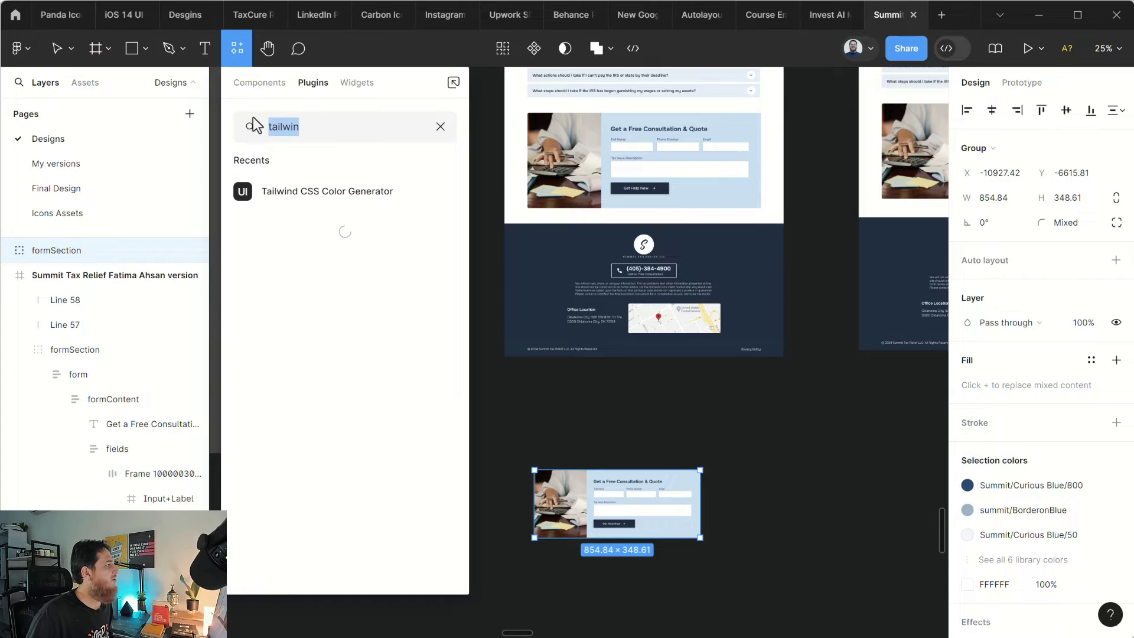
type("pixel")
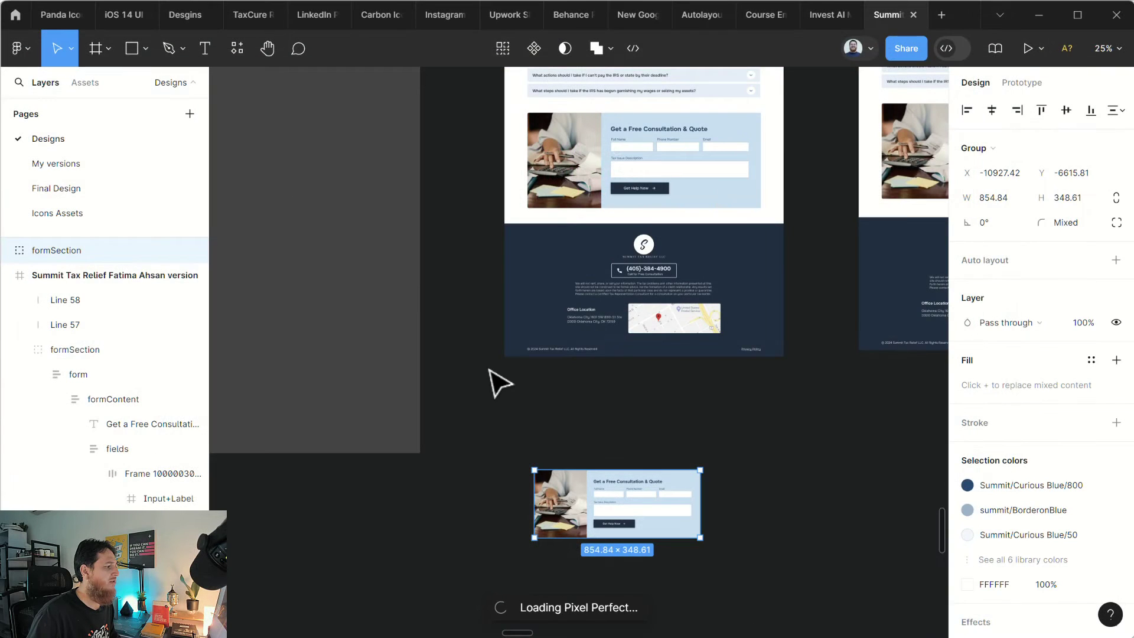
left_click_drag(883, 498, 809, 437)
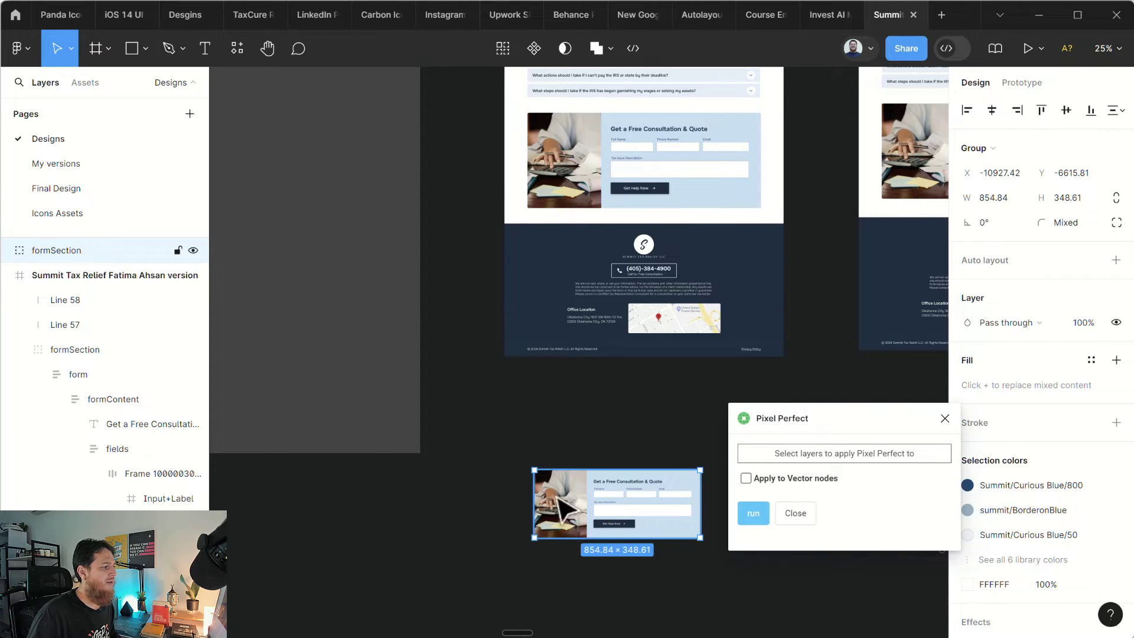
left_click(754, 513)
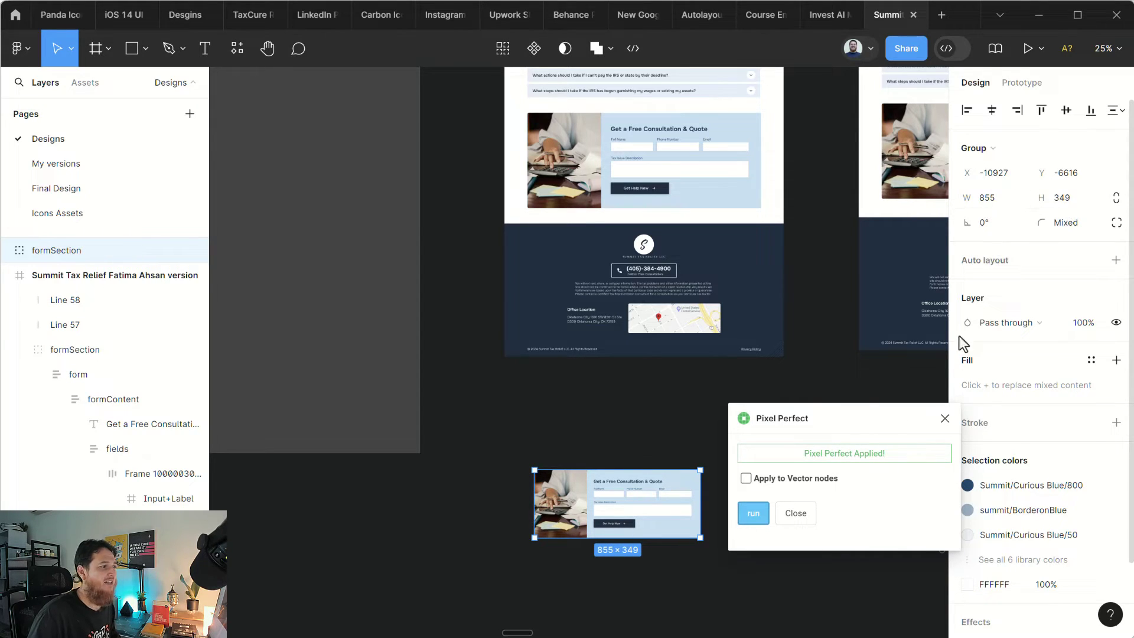
left_click(945, 419)
left_click(570, 454)
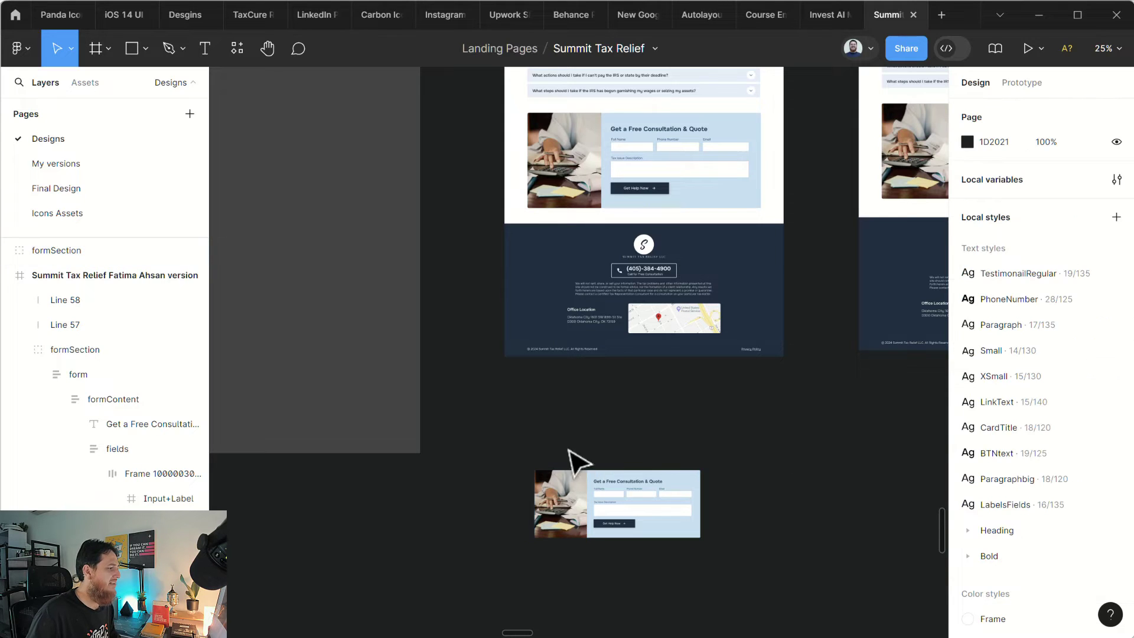
left_click_drag(498, 440, 722, 566)
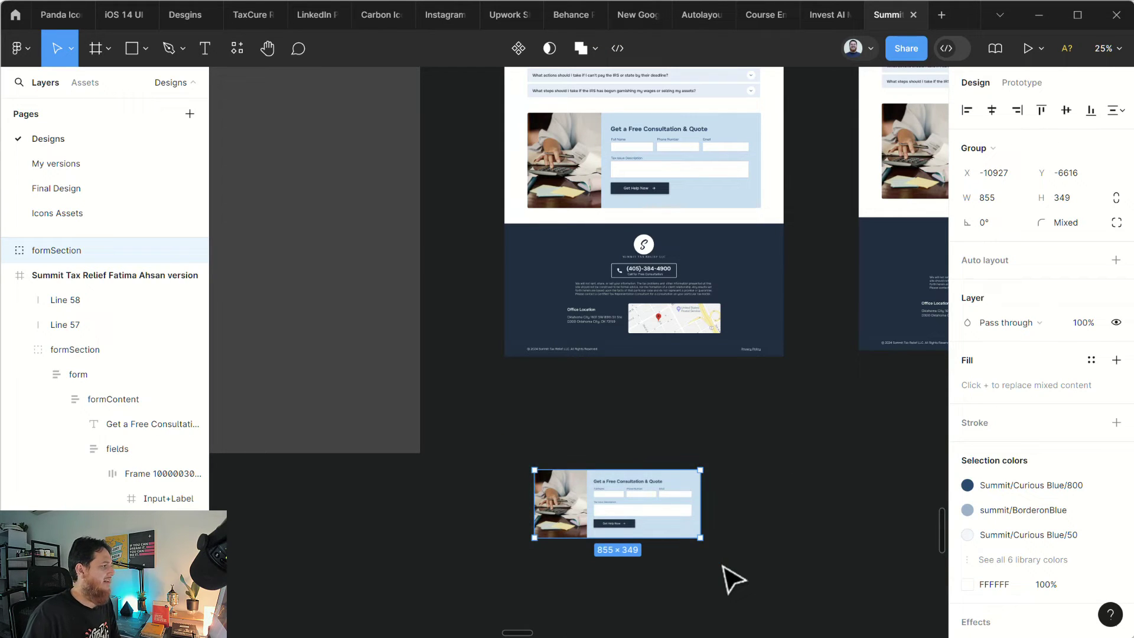
left_click(669, 573)
Trim the empty margins of the headshot image in the Assets section with the Image Trim plugin.
scroll(678, 586, "up", 20)
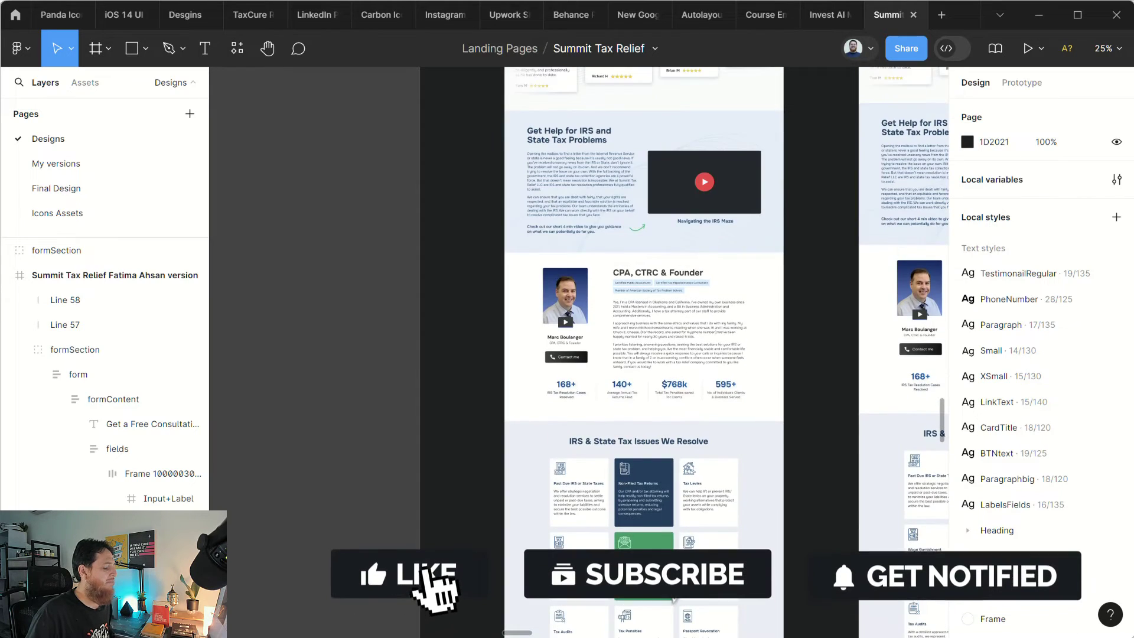
scroll(678, 586, "down", 5)
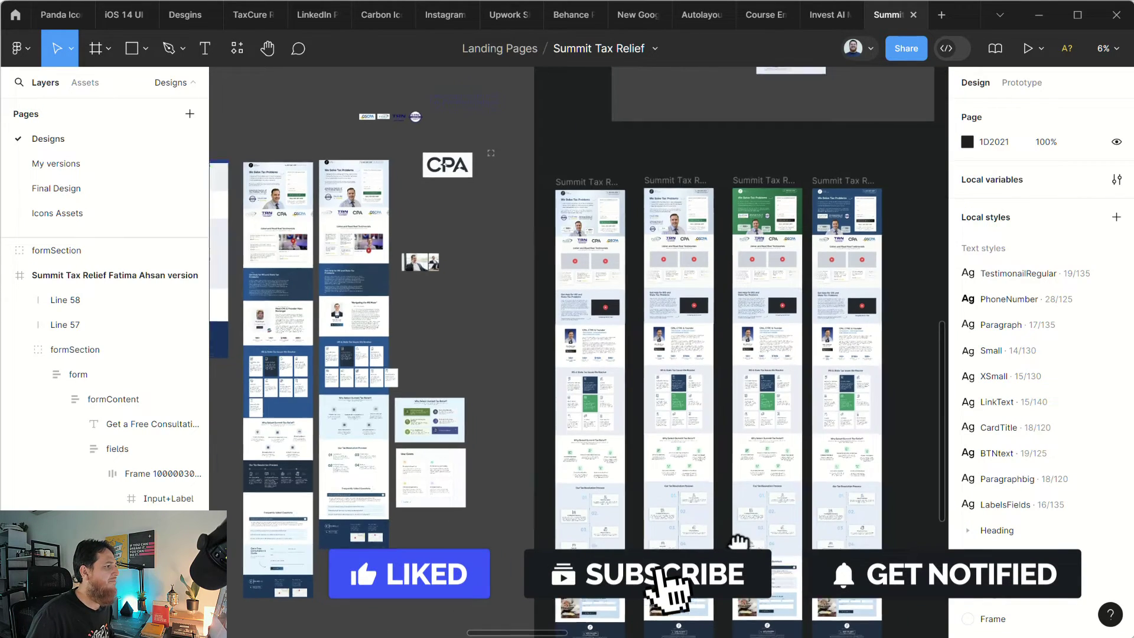
scroll(594, 486, "right", 10)
scroll(595, 487, "up", 3)
scroll(544, 414, "up", 6)
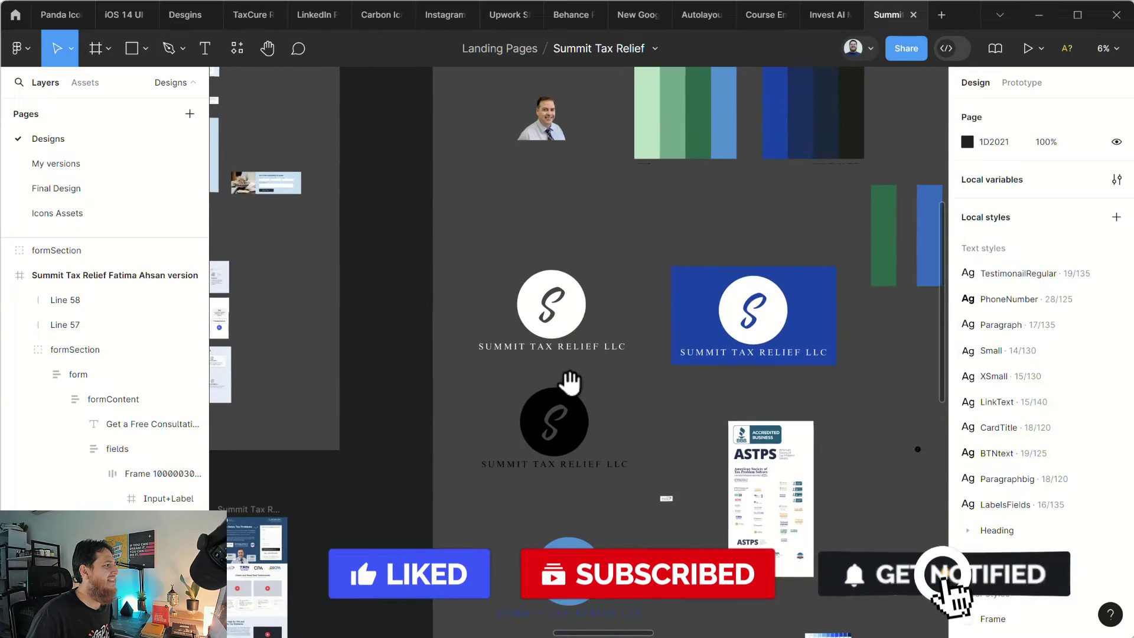
left_click(569, 284)
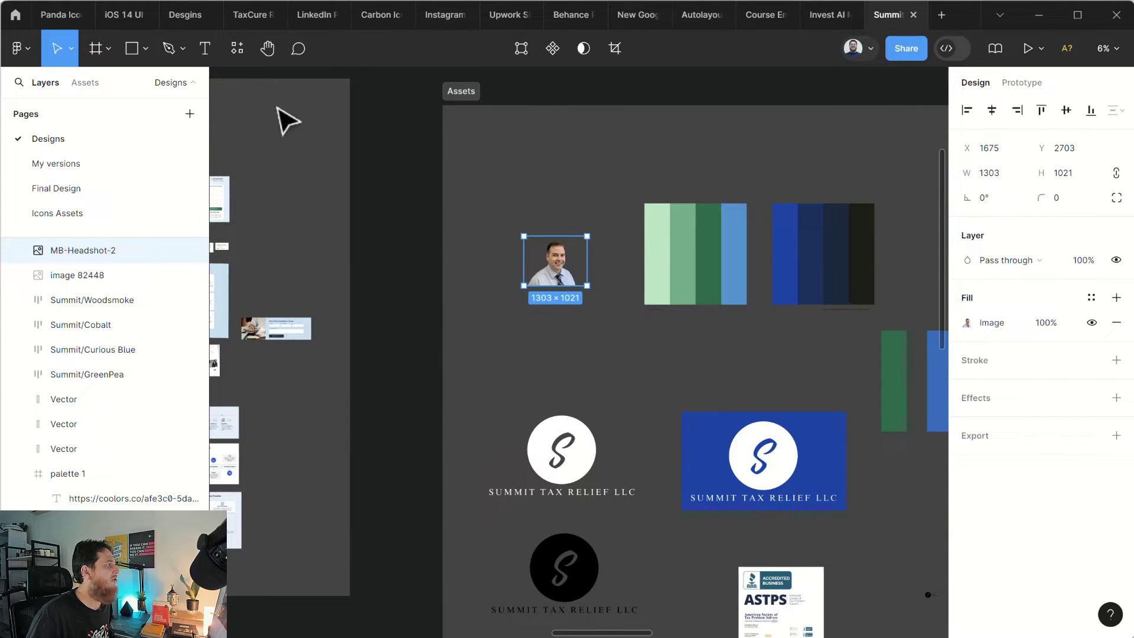
key("shift+2")
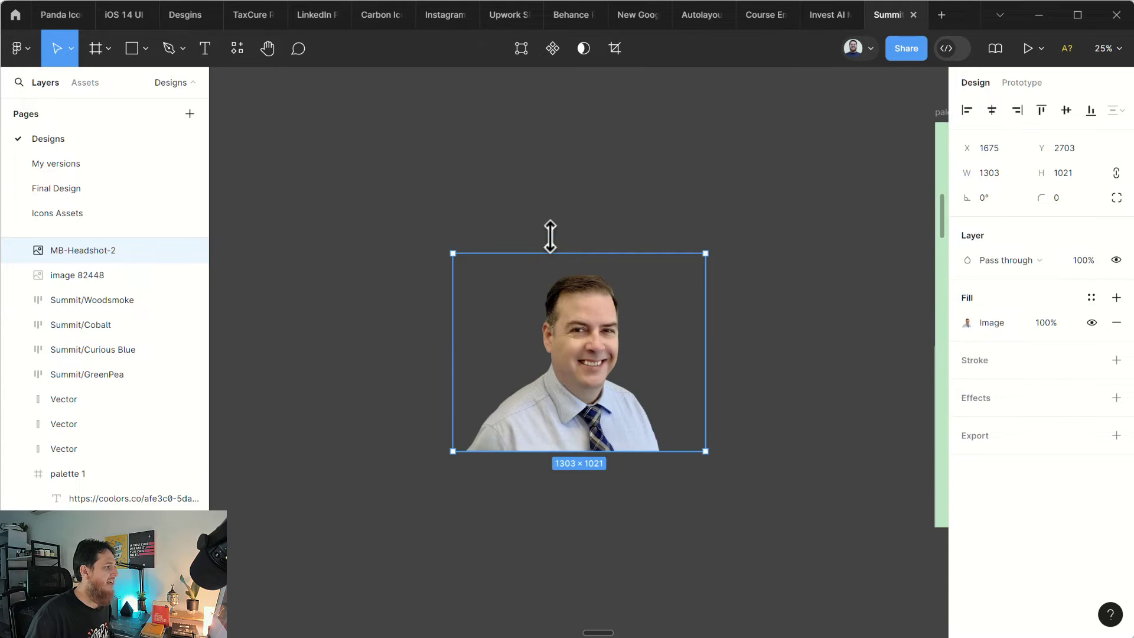
left_click(238, 46)
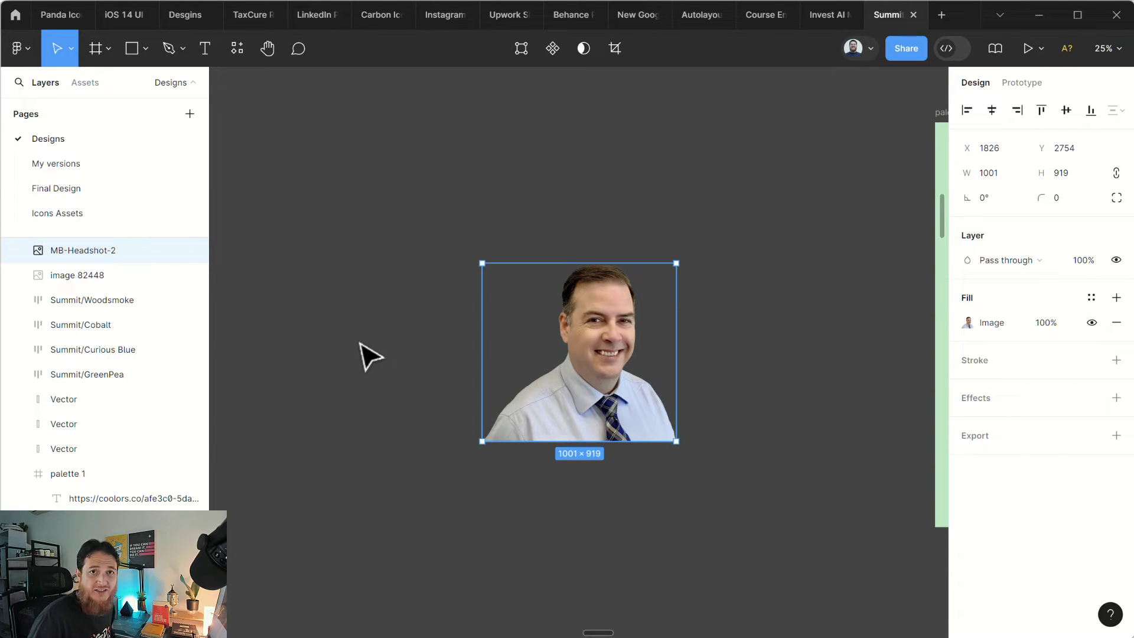
left_click(365, 385)
Search the plugins for the BENZIN background remover with the trimmed headshot selected.
key("minus")
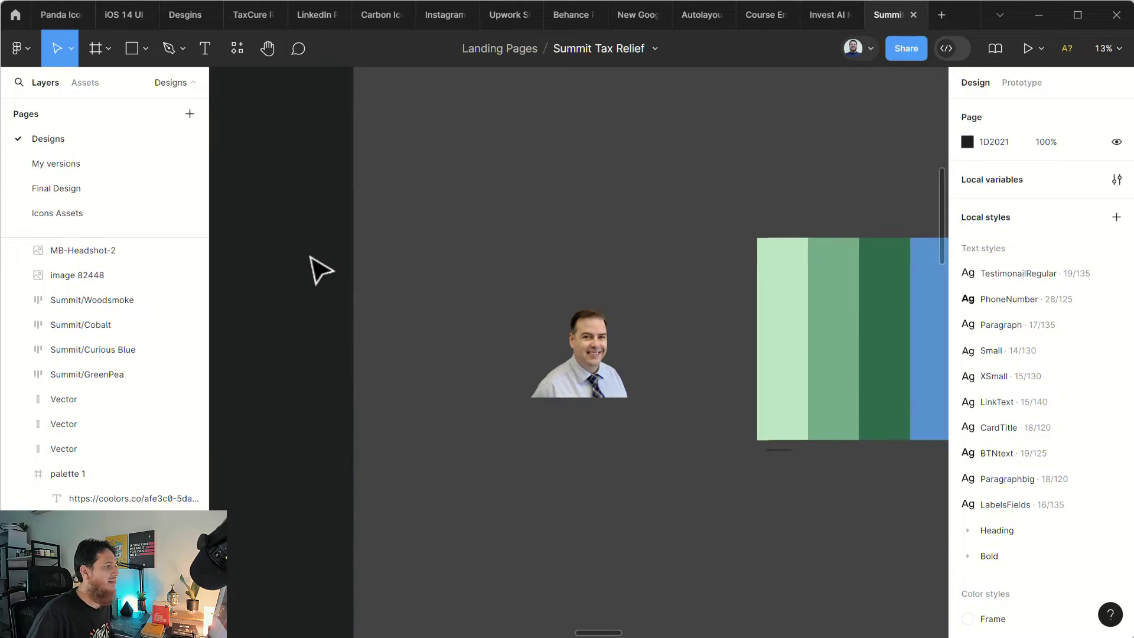
left_click(606, 393)
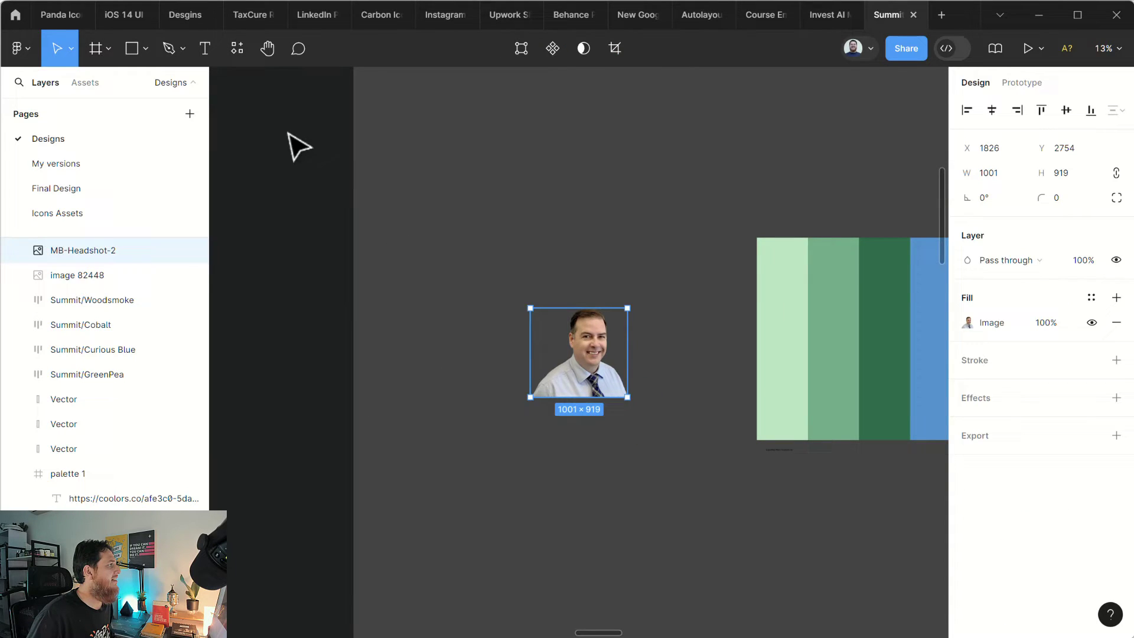
left_click(237, 48)
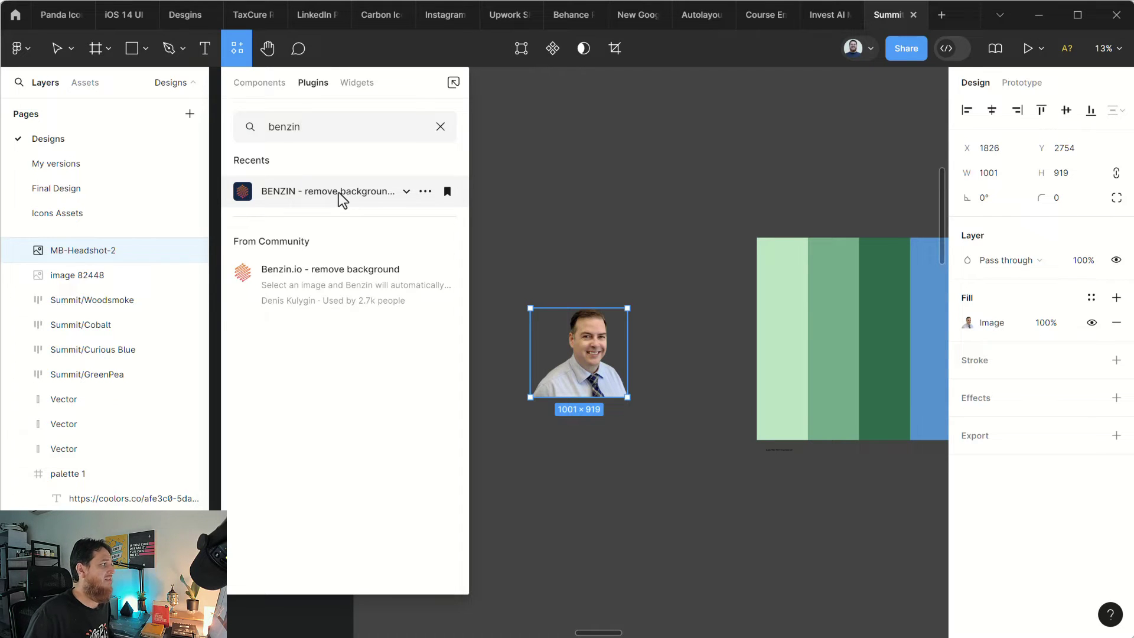
left_click(463, 367)
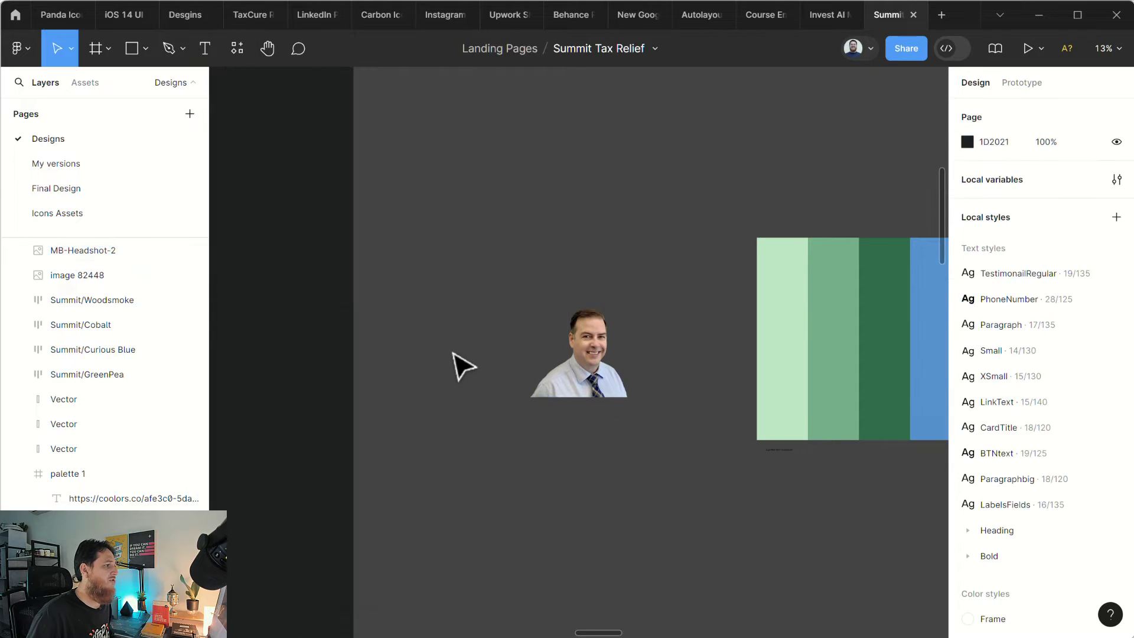
Look over the Assets section, the section drafts and the Summit Tax Relief page versions on the canvas.
left_click(460, 368)
key("shift+2")
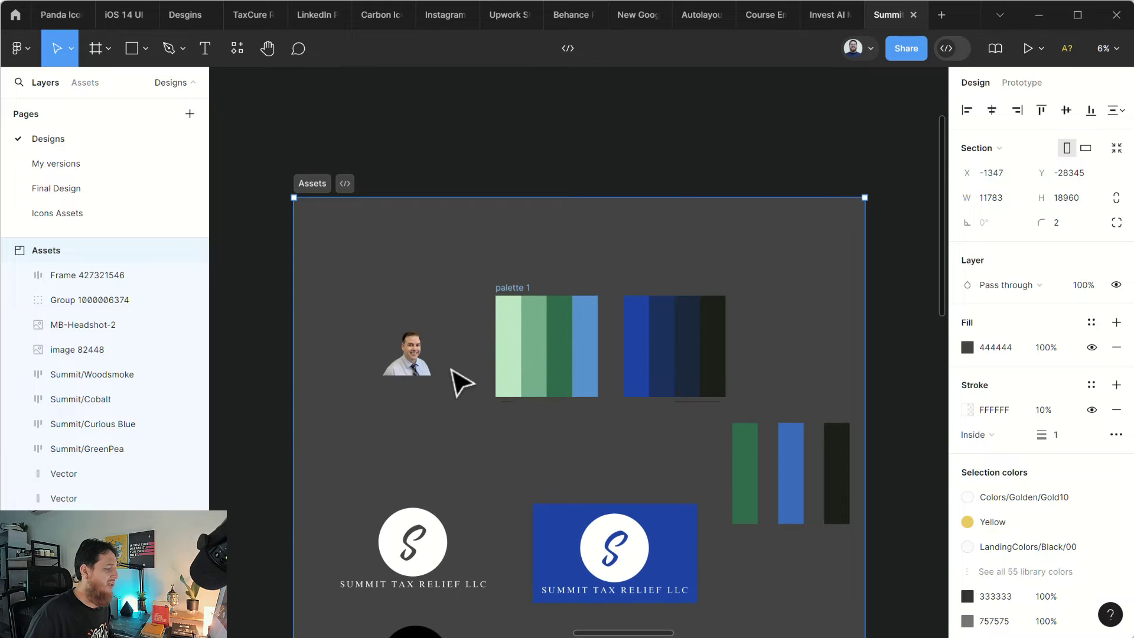
left_click_drag(544, 577, 628, 447)
scroll(628, 447, "down", 3)
scroll(666, 410, "left", 2)
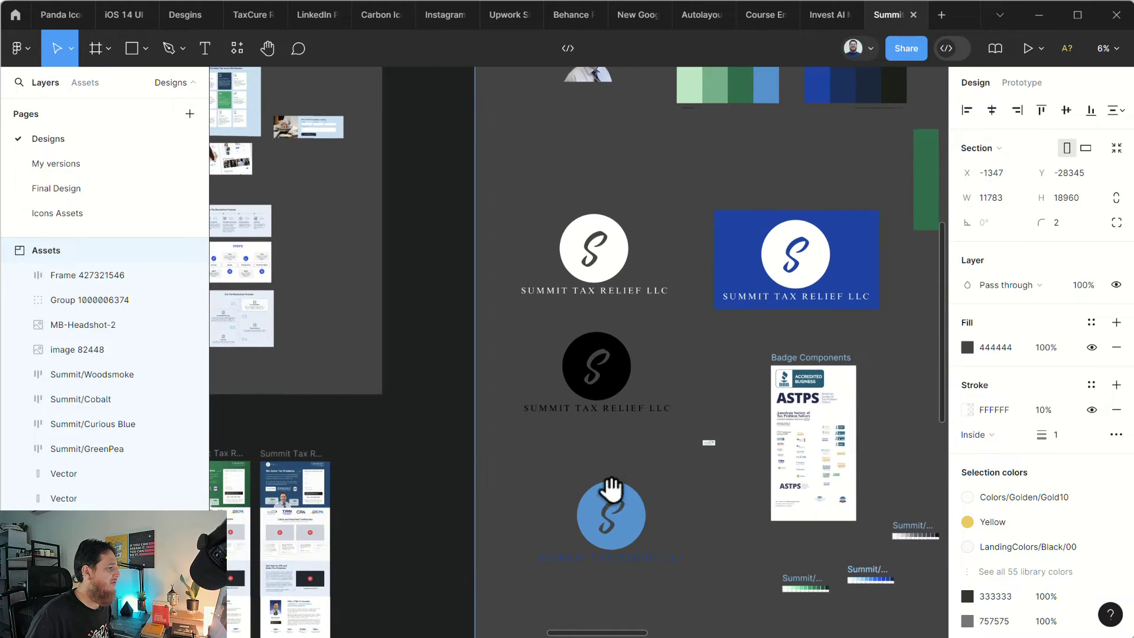
scroll(610, 489, "down", 2)
scroll(506, 410, "left", 5)
scroll(707, 477, "up", 5)
scroll(707, 477, "left", 5)
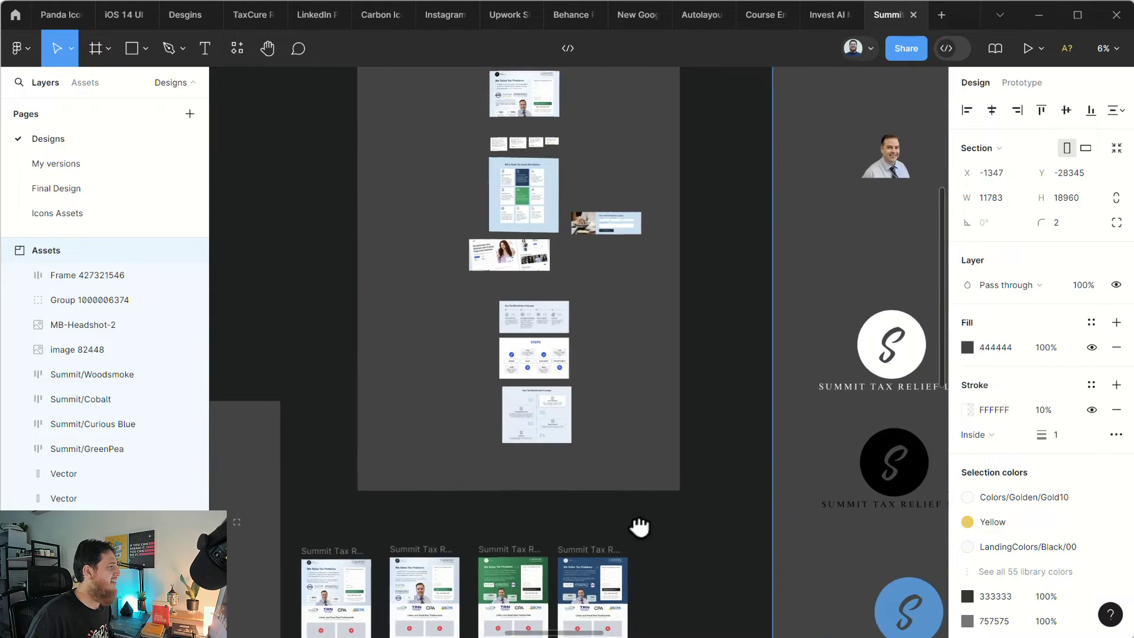
scroll(545, 494, "down", 8)
scroll(535, 191, "left", 2)
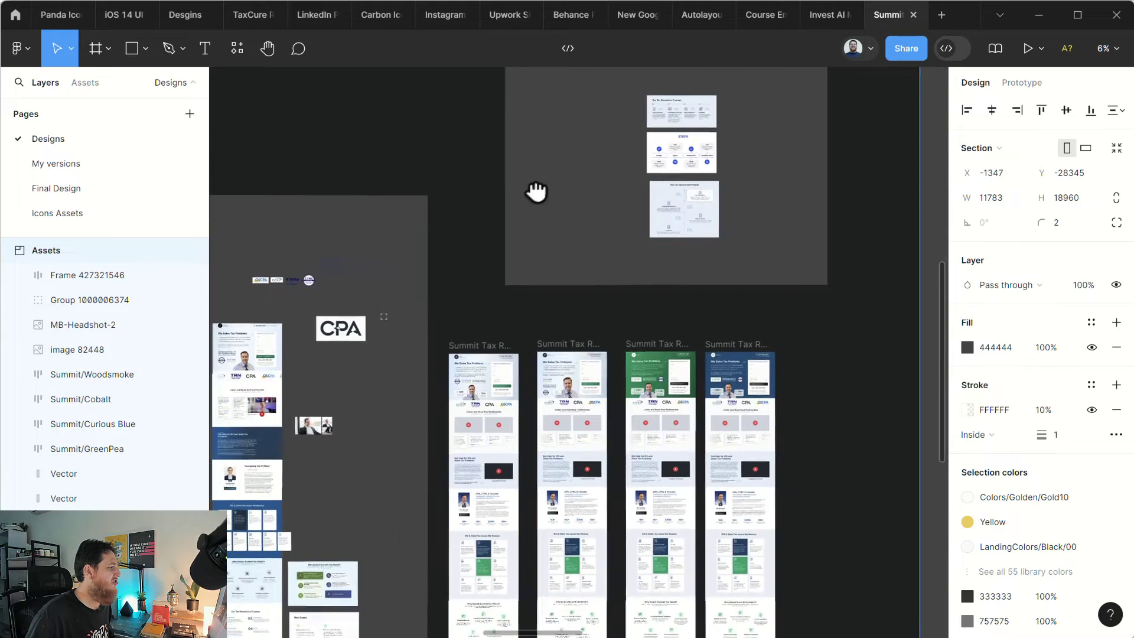
scroll(591, 354, "left", 5)
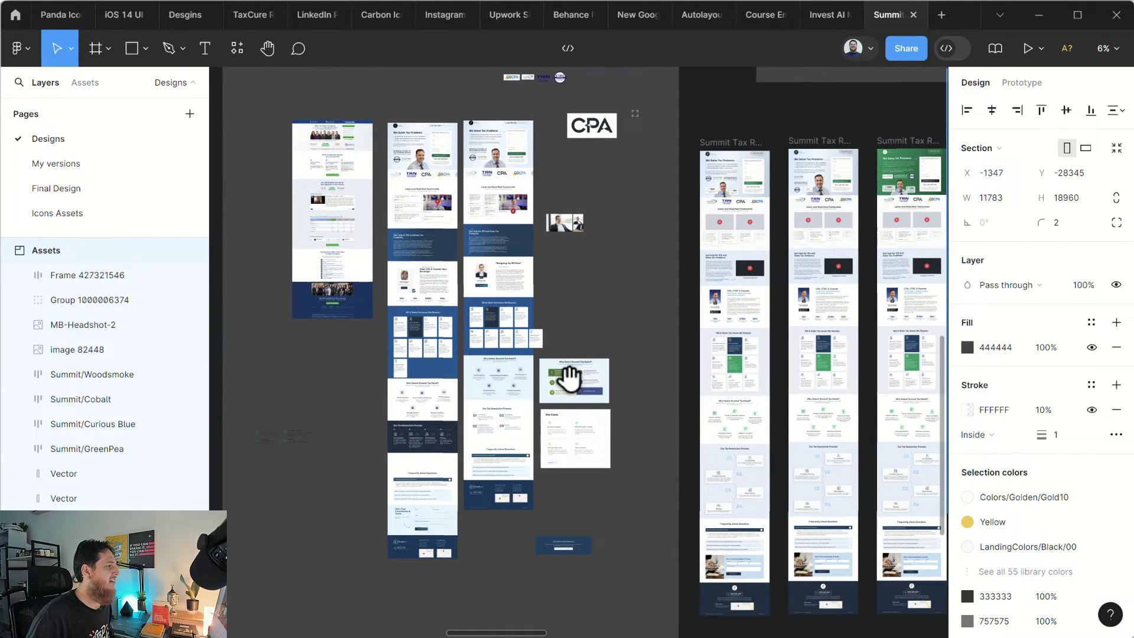
scroll(615, 425, "up", 2)
scroll(614, 426, "right", 2)
Find and open the Better Font Picker plugin, browse its font previews, and close it.
left_click(237, 49)
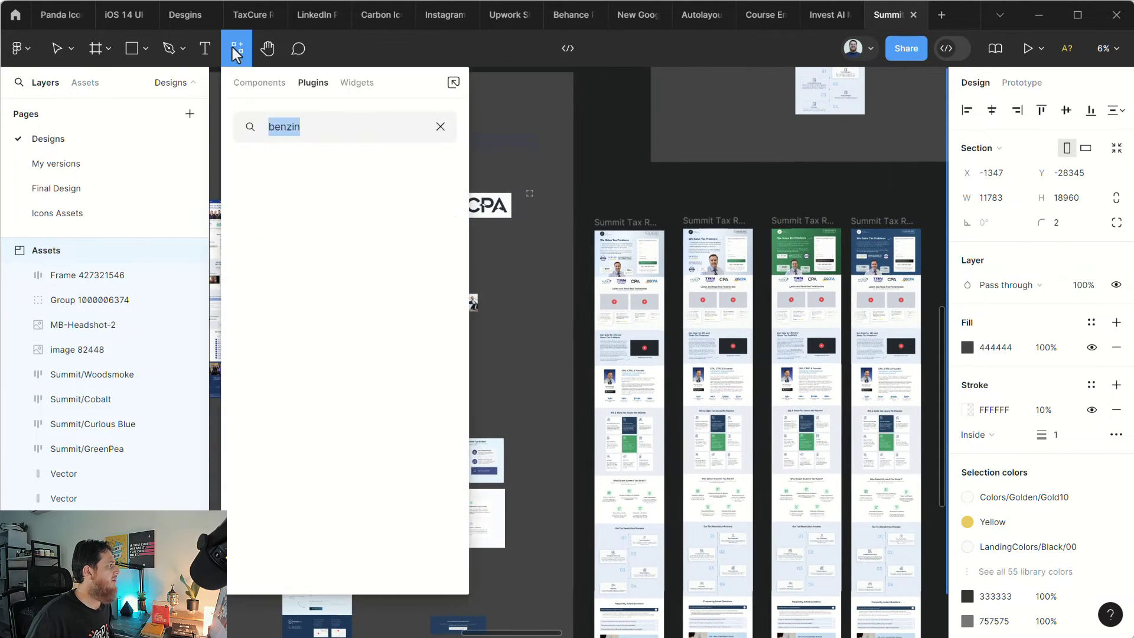
left_click(442, 126)
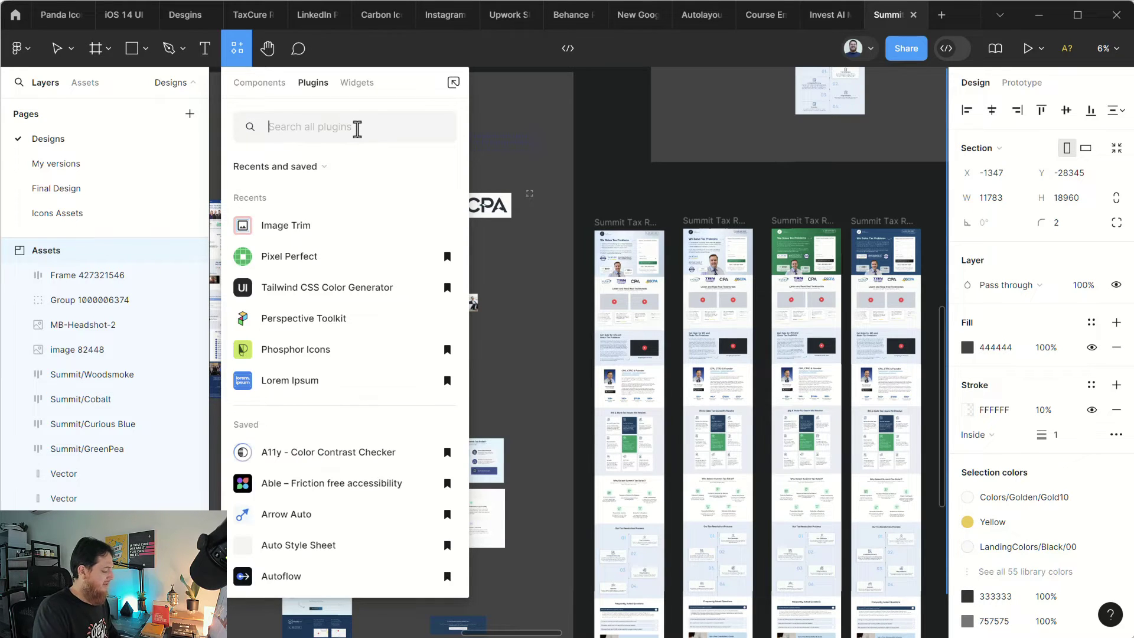
type("type")
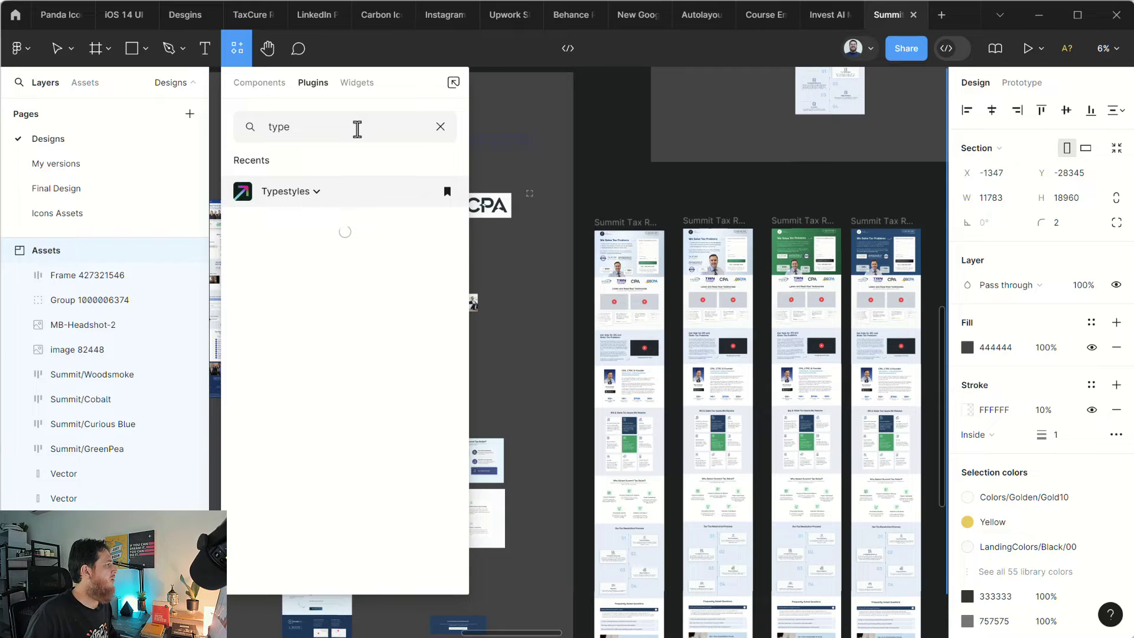
key("ctrl+a")
type("better")
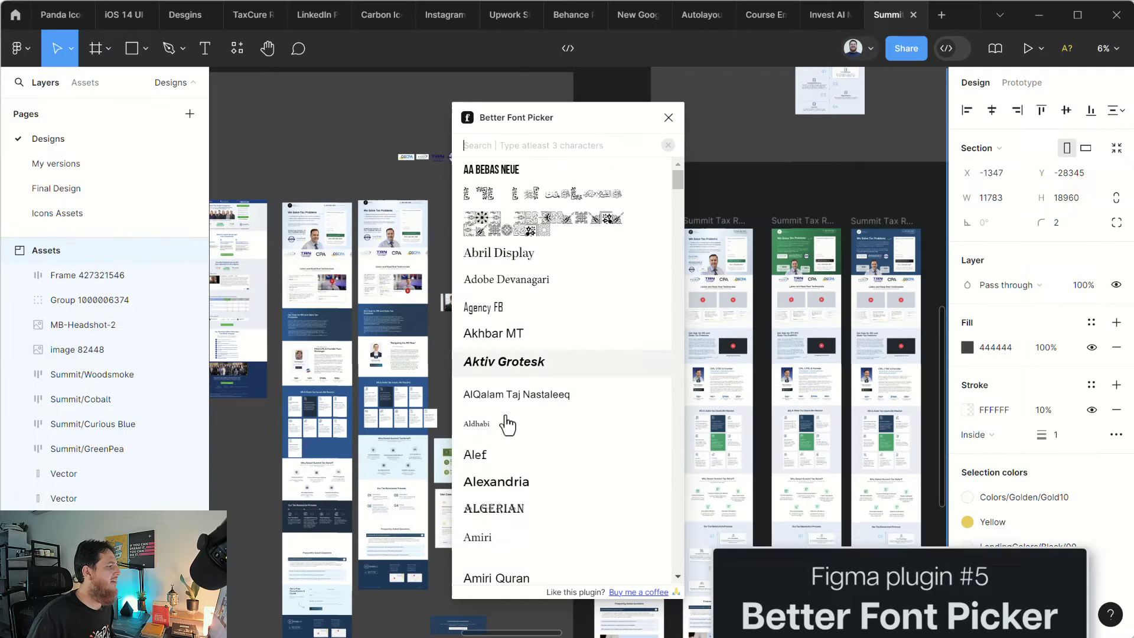
scroll(506, 518, "down", 10)
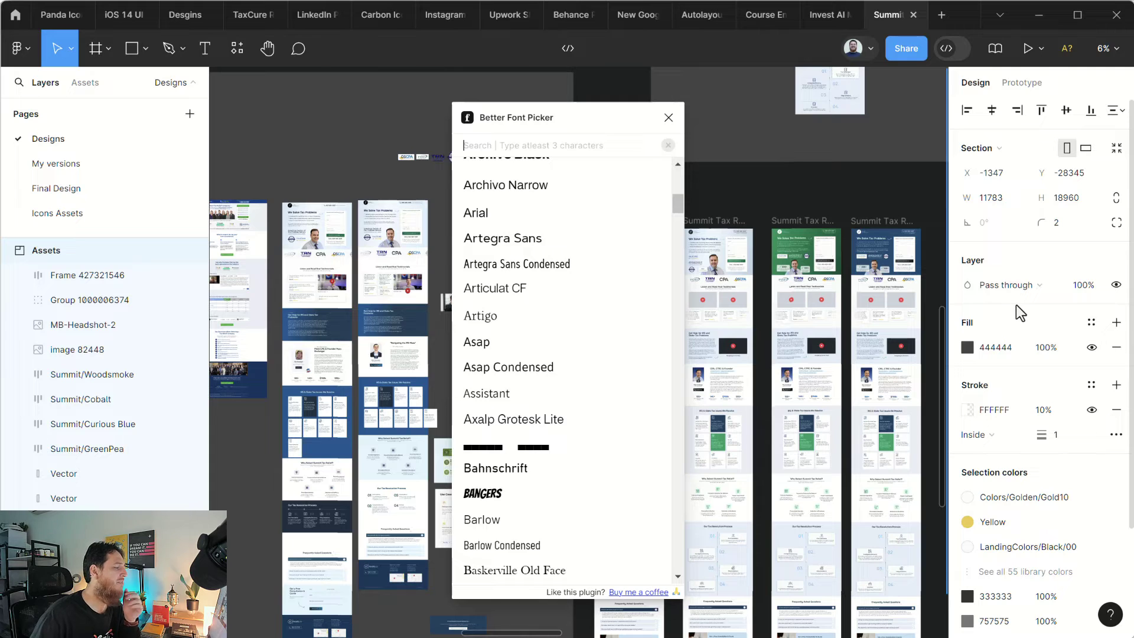
left_click(668, 117)
left_click(237, 48)
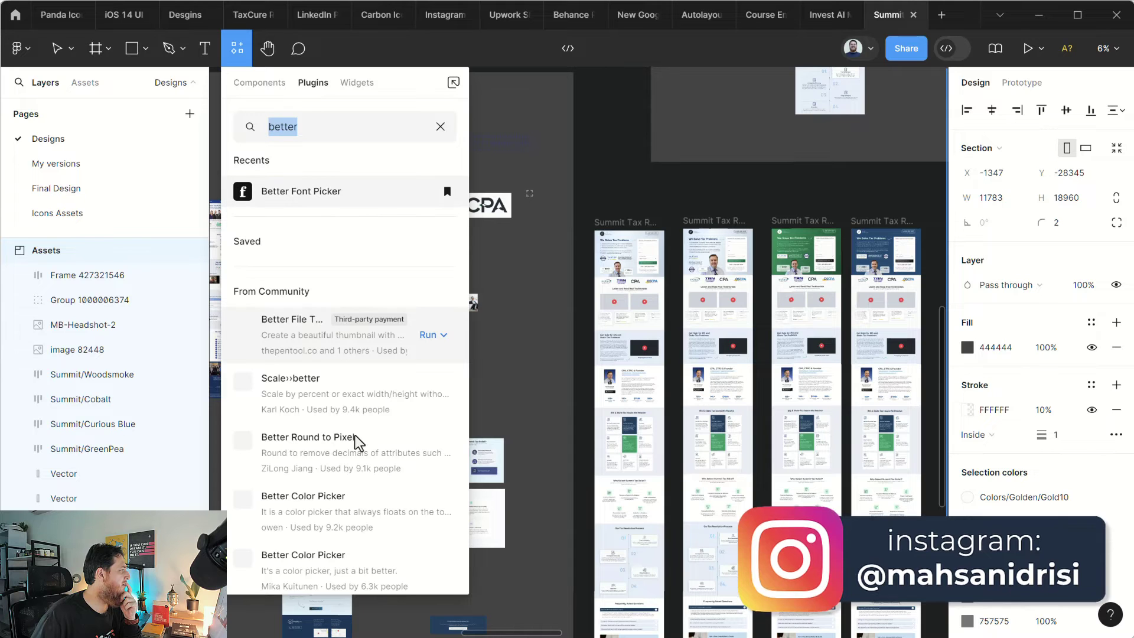
left_click(572, 367)
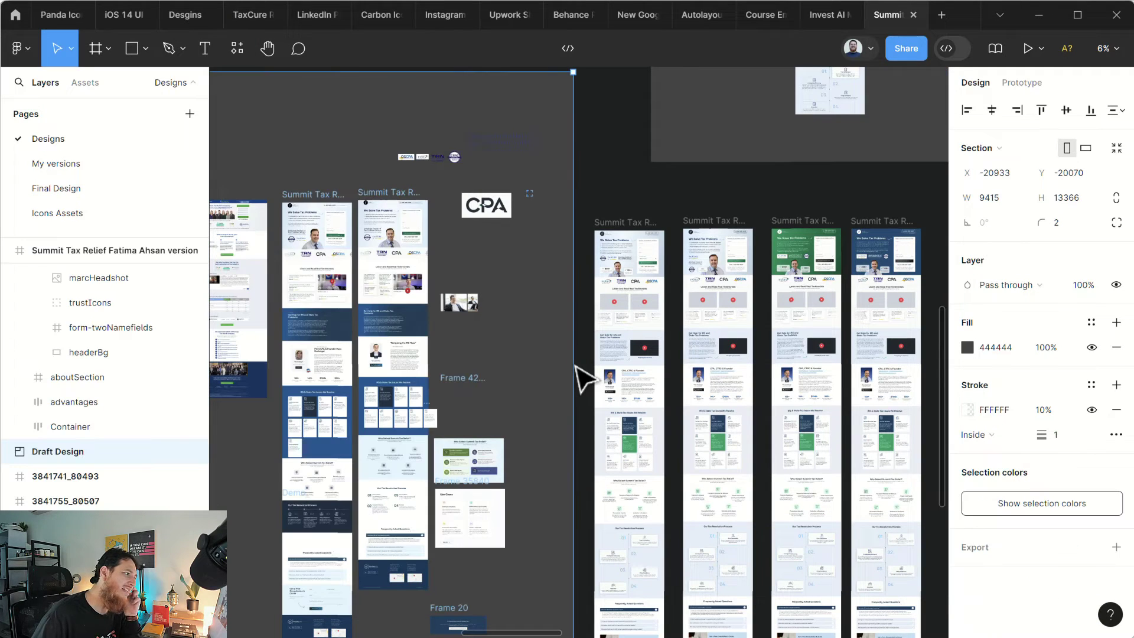
Add a 1x PNG export setting to the founder's headshot in the hero section of the Summit Tax Relief page.
scroll(584, 378, "up", 10)
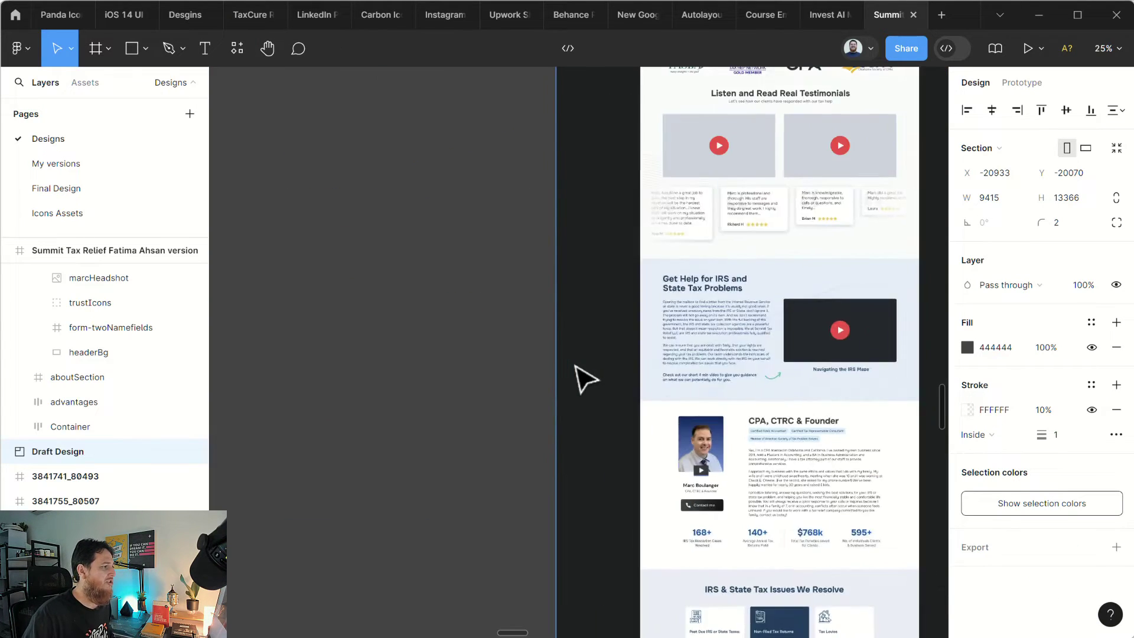
scroll(602, 375, "right", 5)
scroll(603, 375, "down", 3)
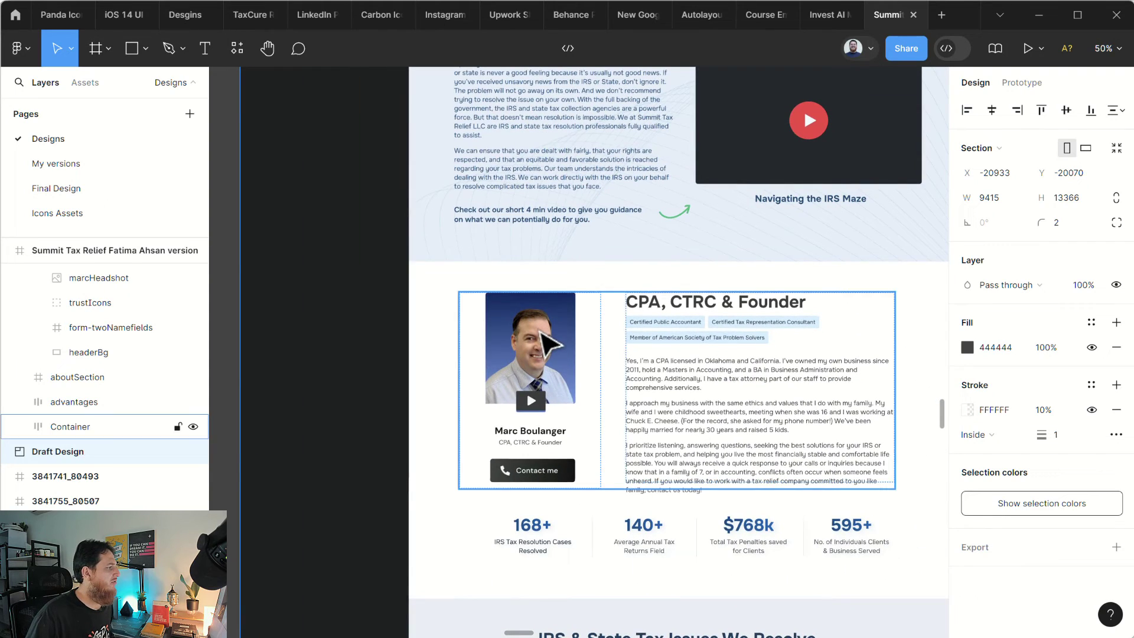
scroll(629, 570, "up", 4)
scroll(629, 570, "right", 2)
scroll(630, 570, "up", 10)
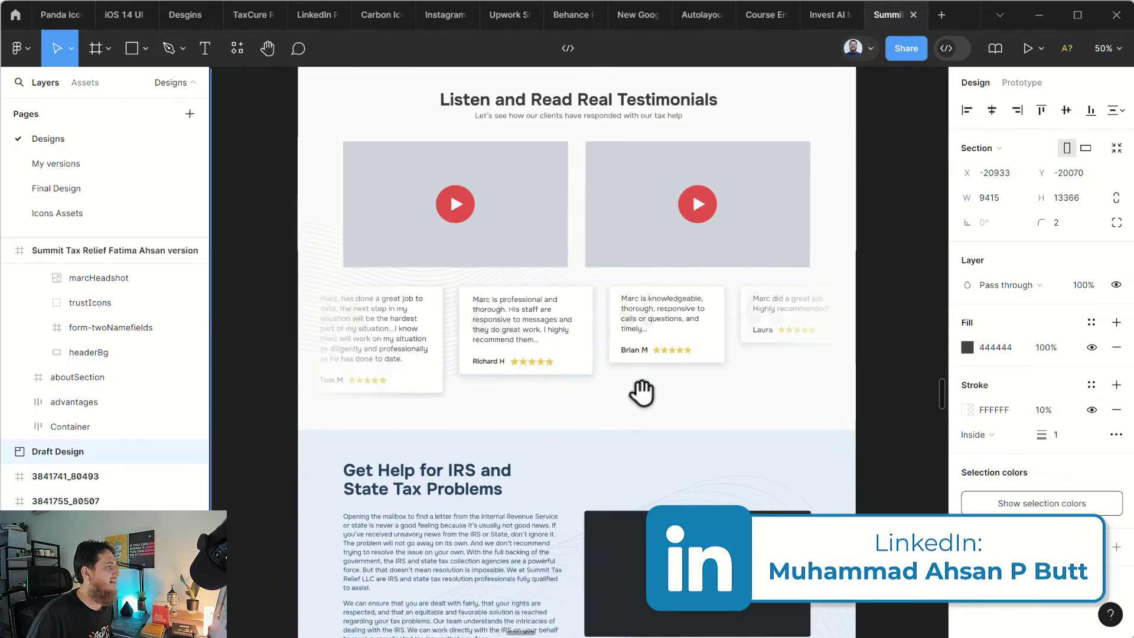
scroll(679, 435, "left", 2)
left_click(543, 416)
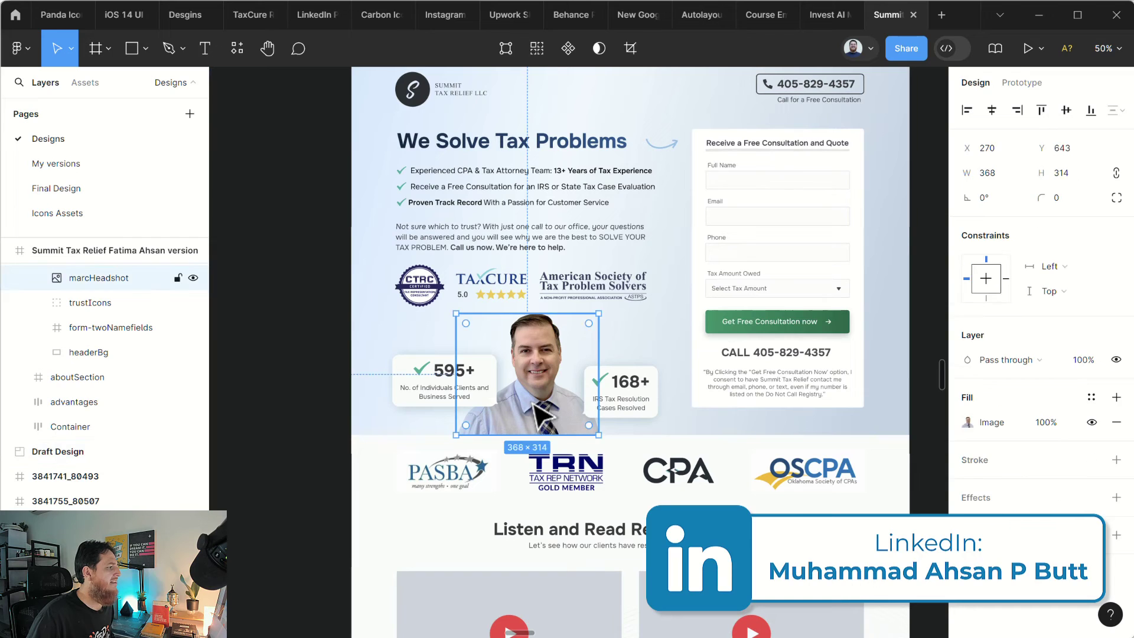
left_click(1117, 536)
scroll(1039, 582, "down", 1)
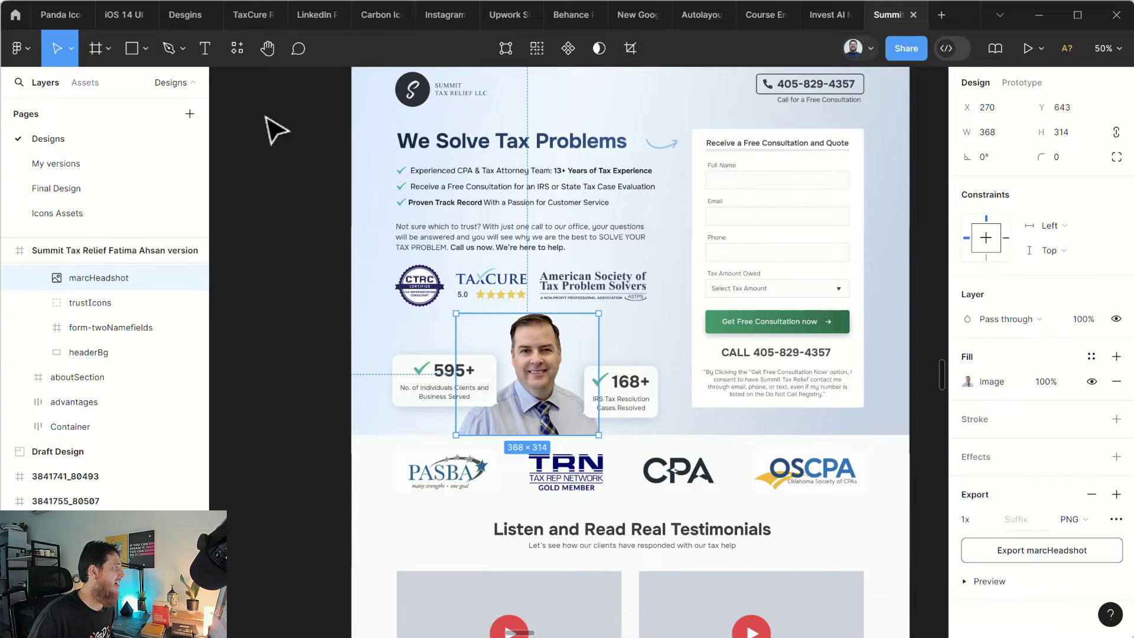
Search the plugins for "compress", open Image Compressor for the selected headshot, and reposition its window beside the photo.
left_click(236, 48)
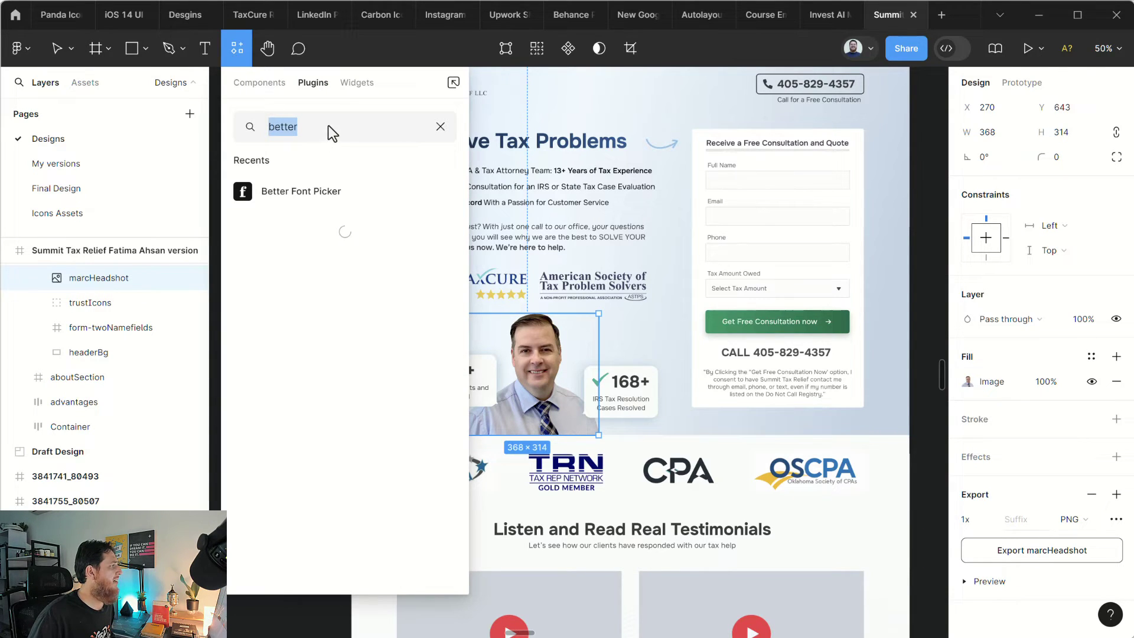
type("compress")
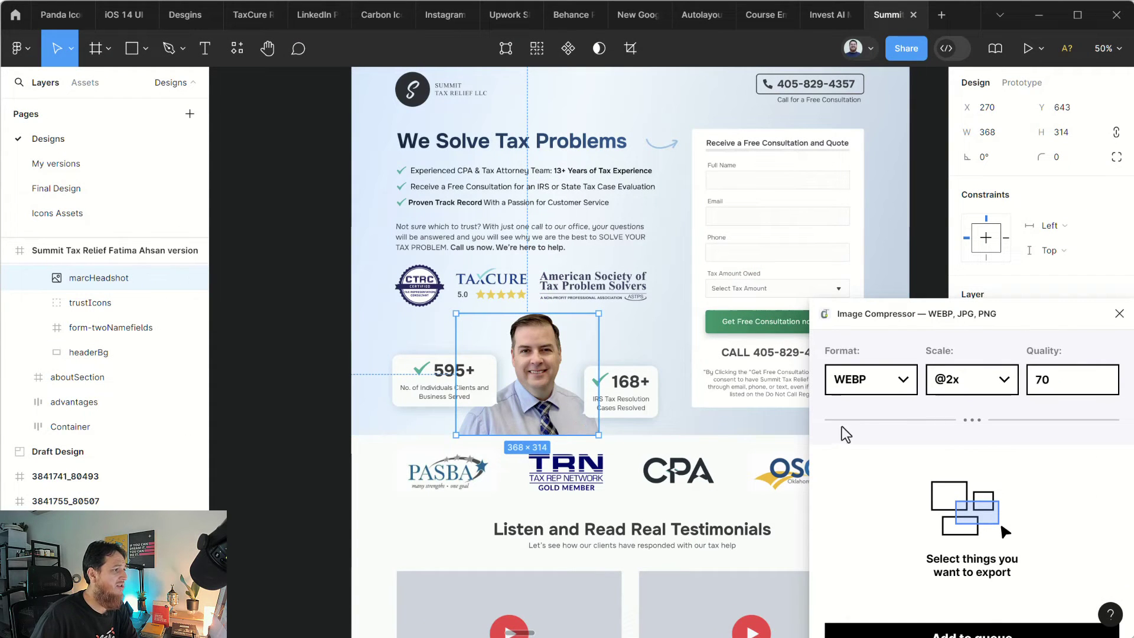
left_click_drag(1016, 314, 917, 219)
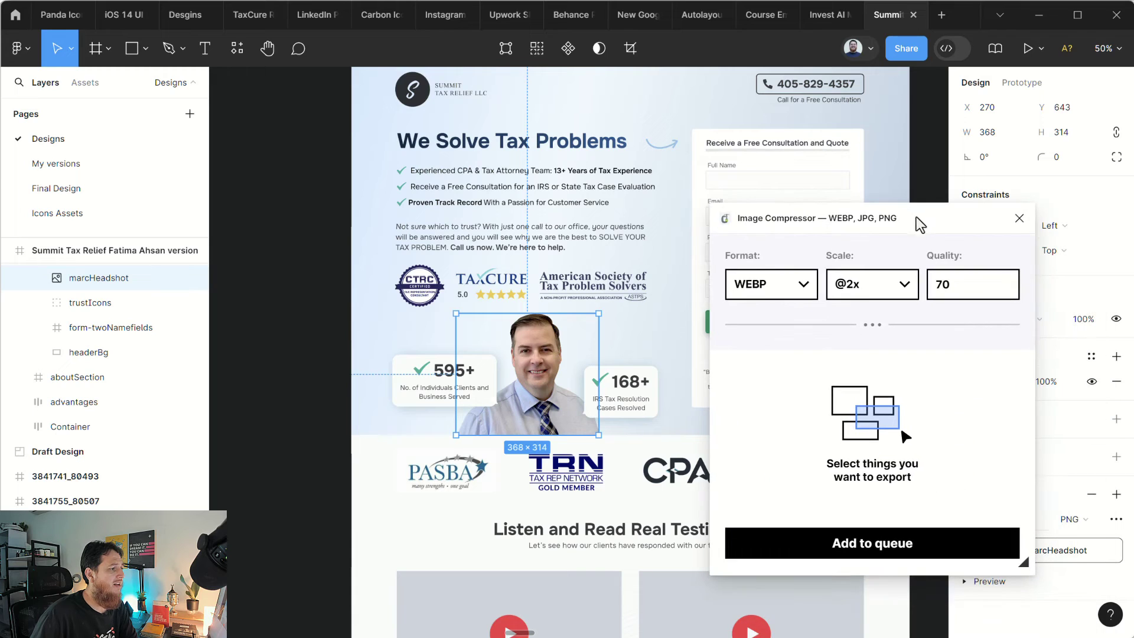
Set the compressor's export format to PNG and look through its scale, maximum size, iterations and filename suffix options.
left_click(794, 299)
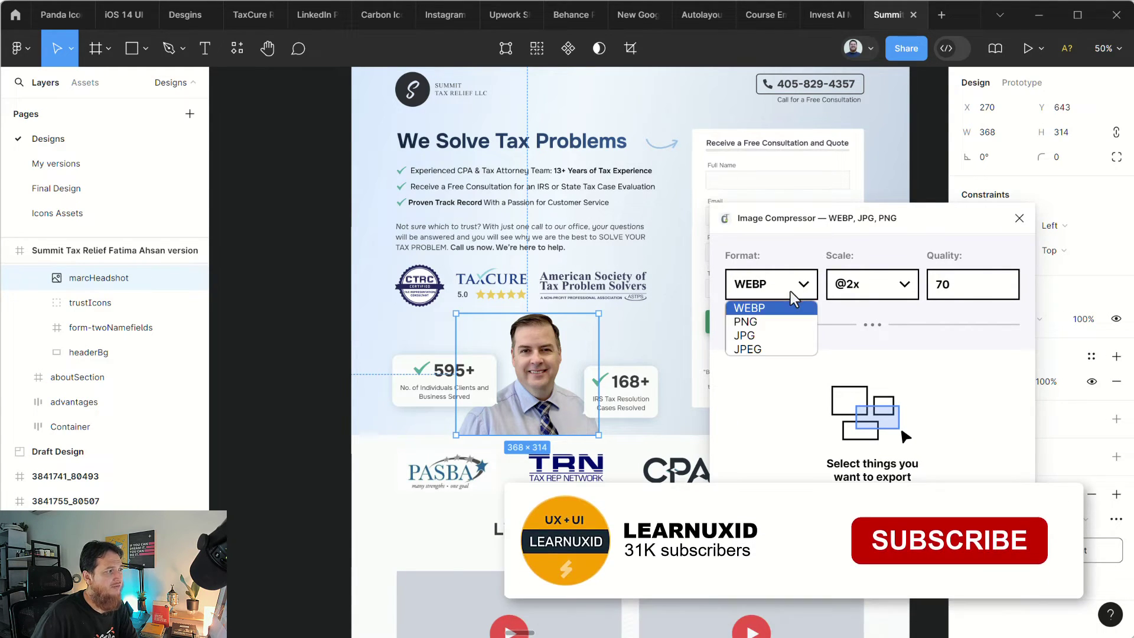
left_click(789, 322)
left_click(866, 291)
left_click(866, 291)
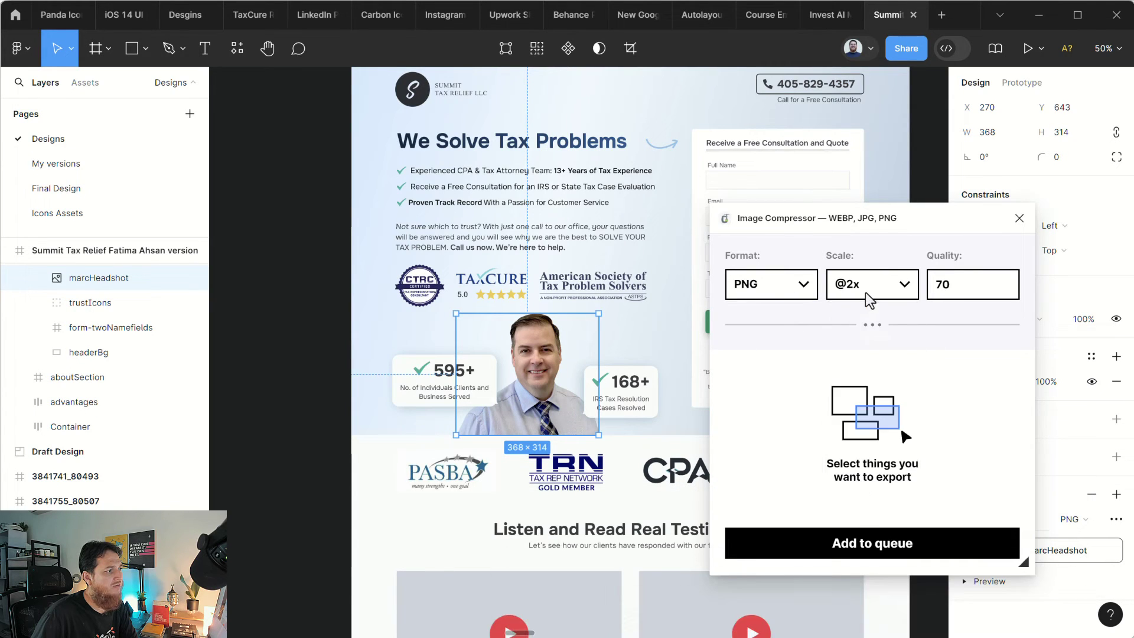
left_click(873, 324)
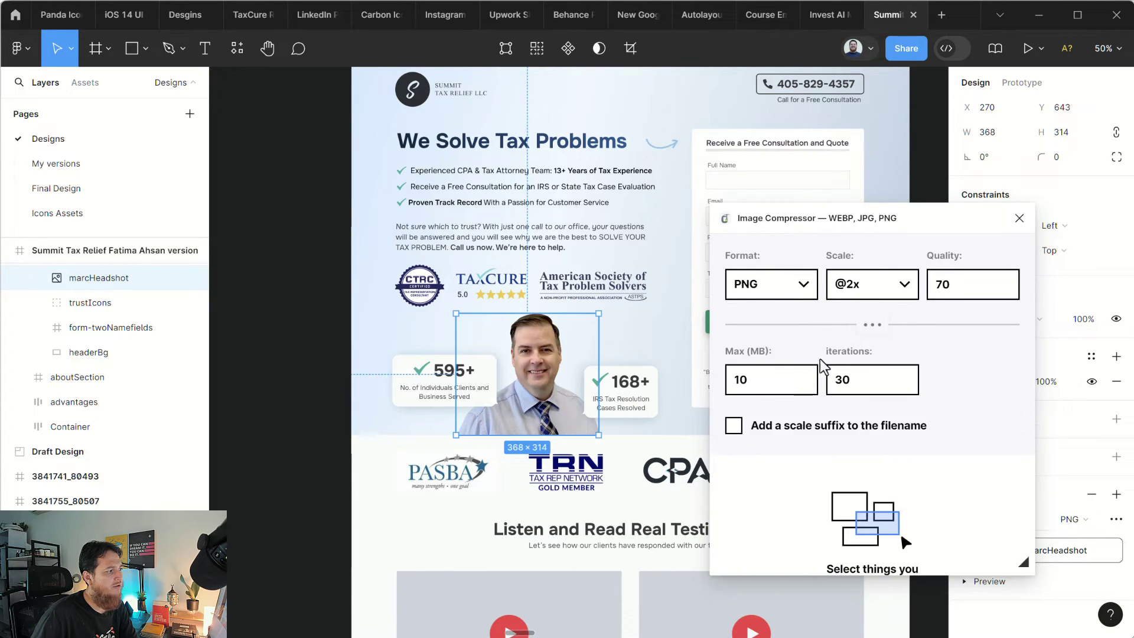
left_click(735, 425)
left_click(872, 324)
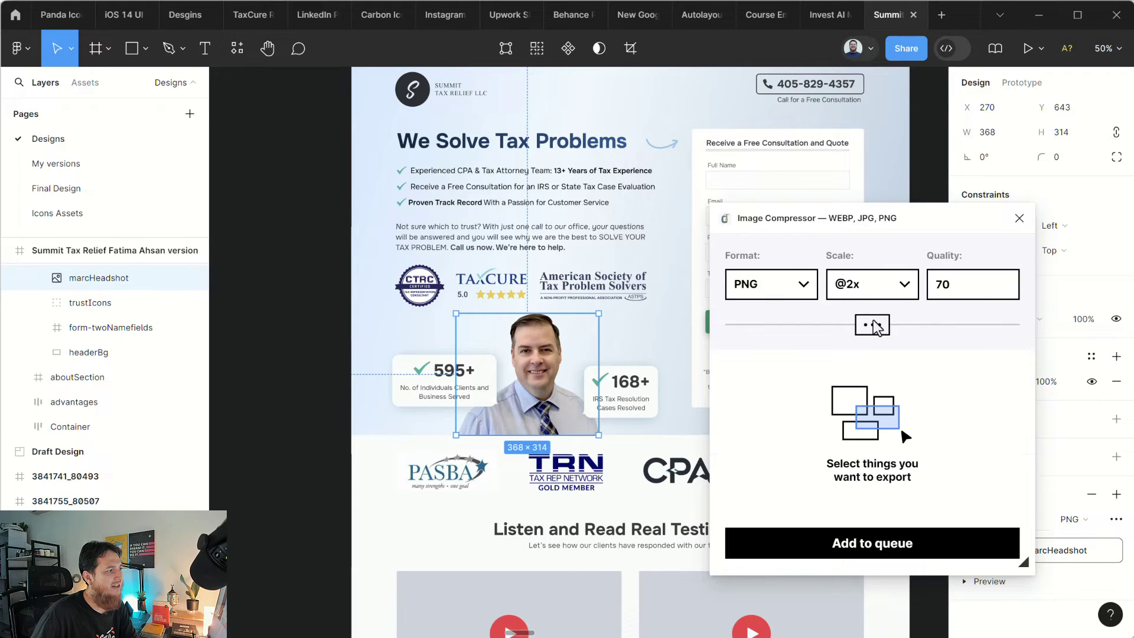
left_click(872, 552)
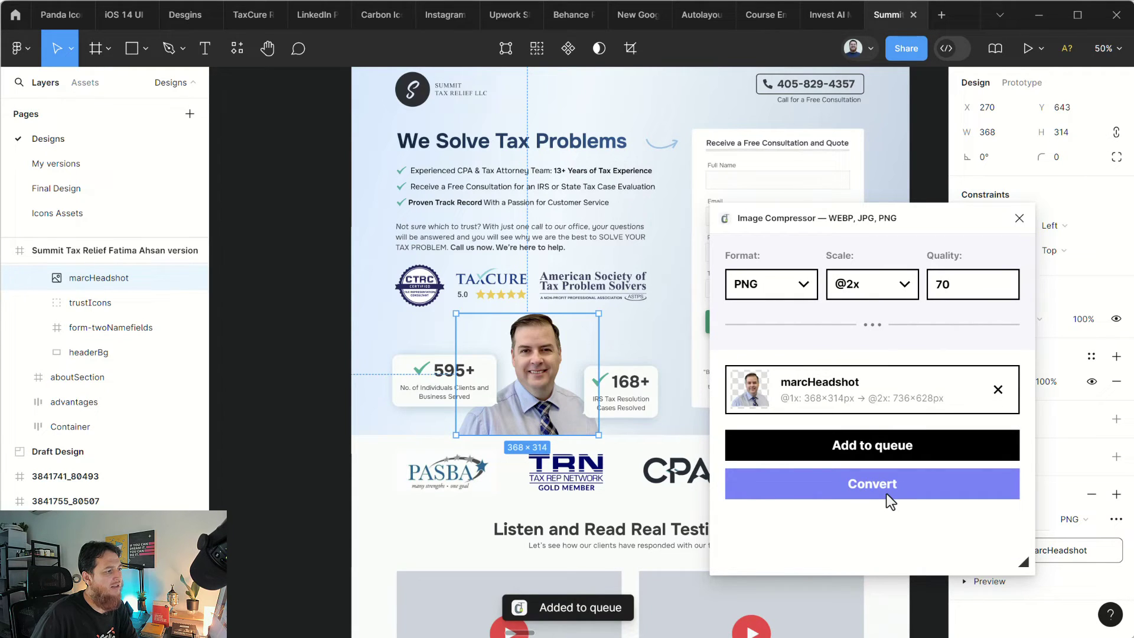
left_click(875, 488)
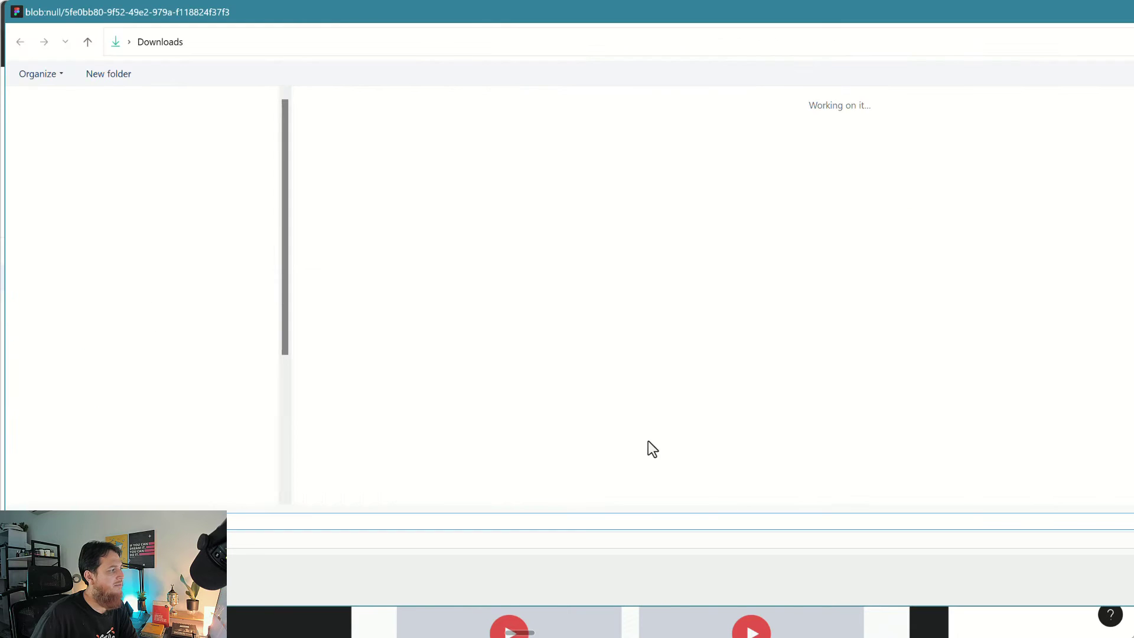
key("Escape")
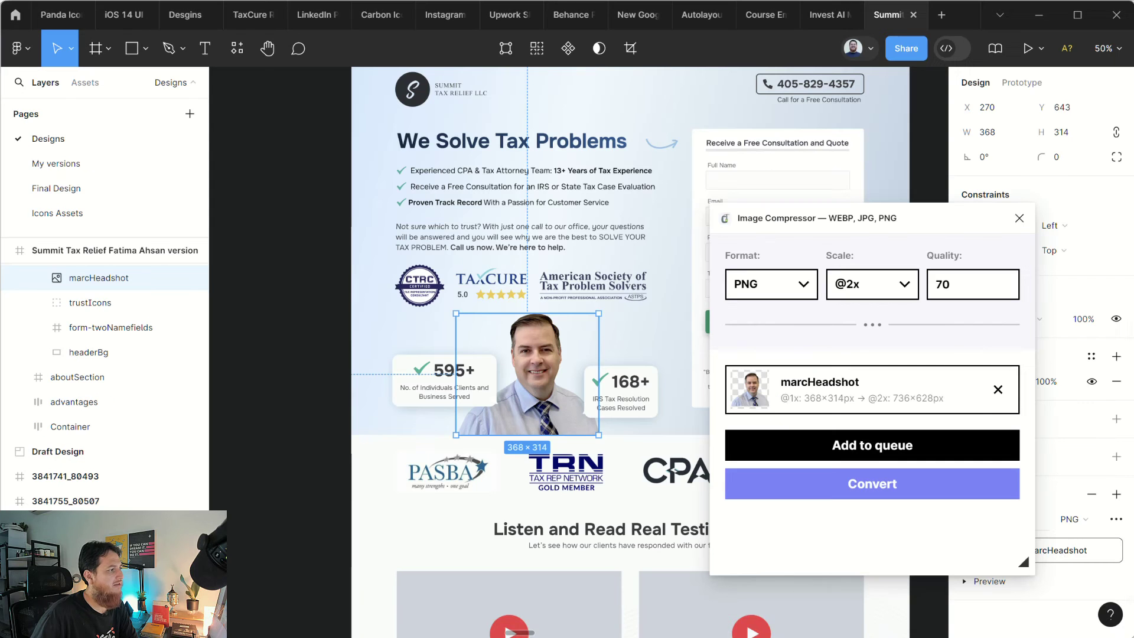
left_click(905, 290)
left_click(891, 335)
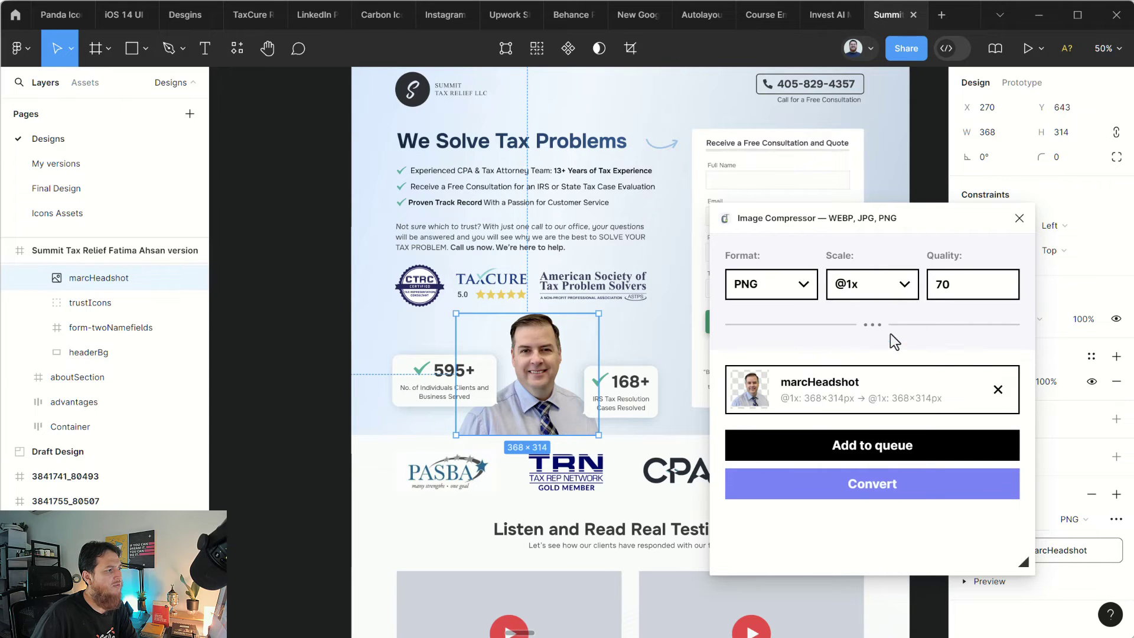
left_click(1020, 220)
left_click(316, 324)
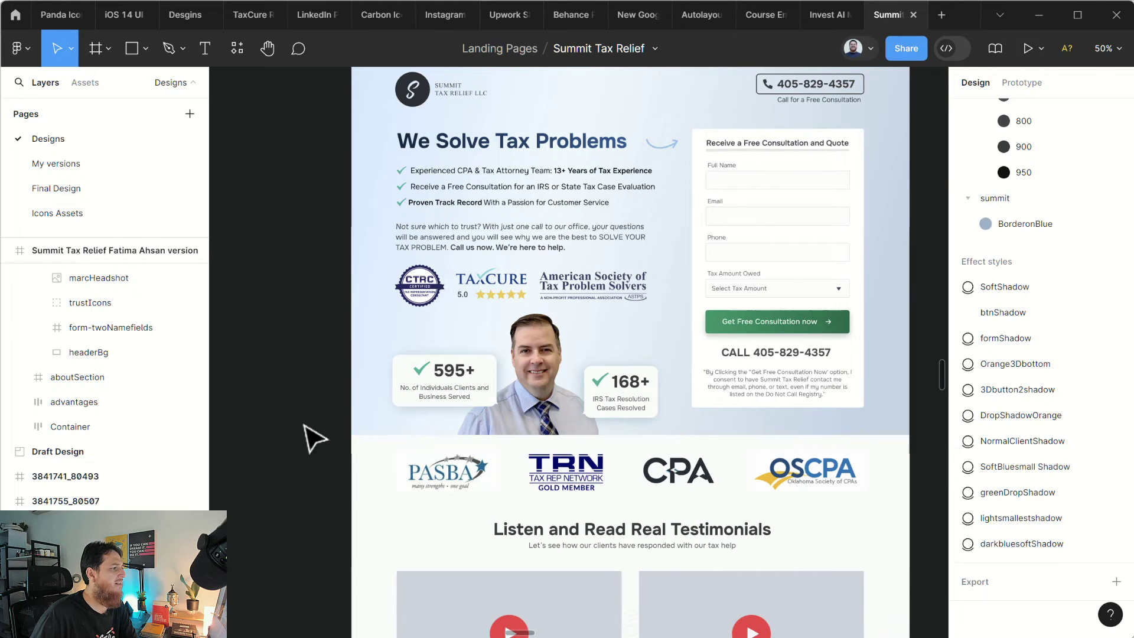
Look over the Summit Tax Relief page from the testimonials through the tax issues cards to the tax resolution process.
scroll(276, 480, "down", 5)
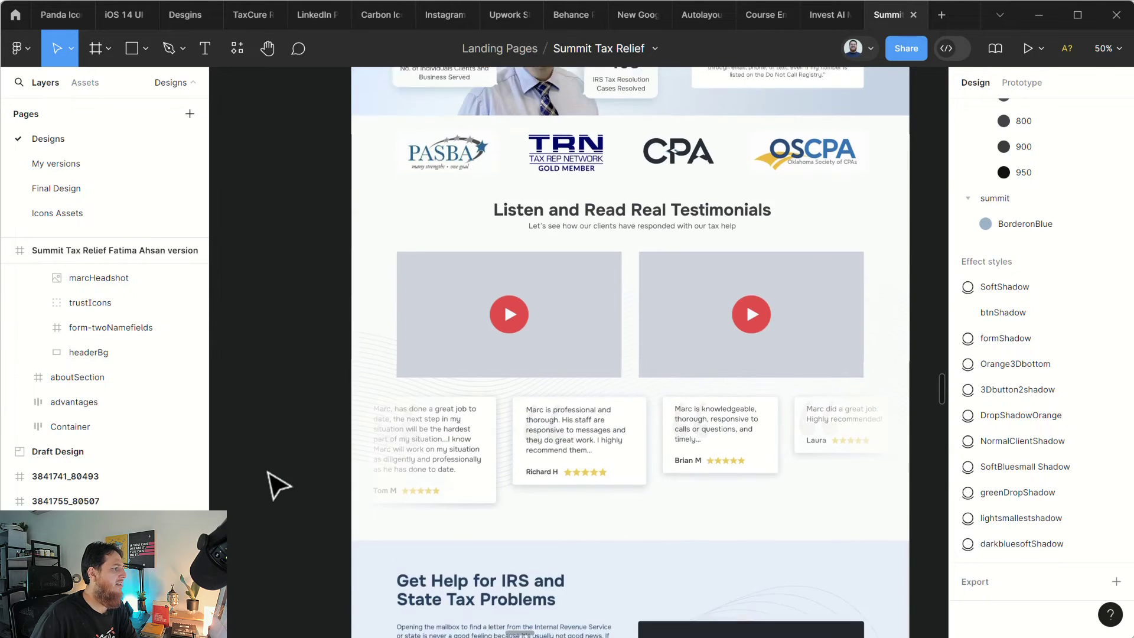
scroll(278, 486, "down", 5)
scroll(279, 486, "up", 3)
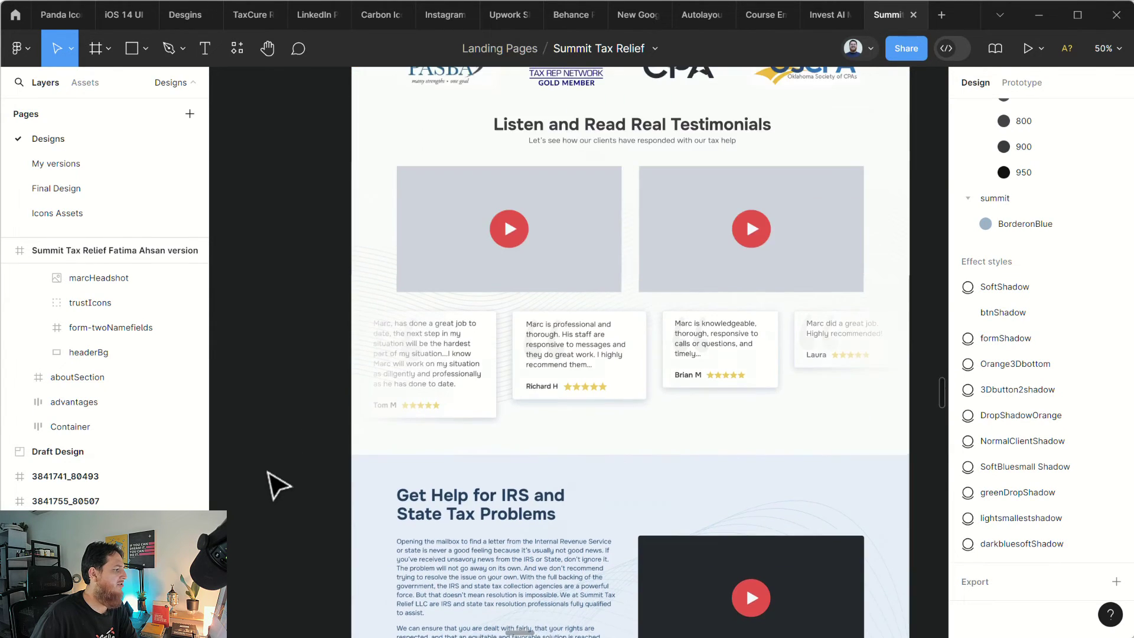
scroll(278, 486, "down", 20)
scroll(279, 485, "up", 3)
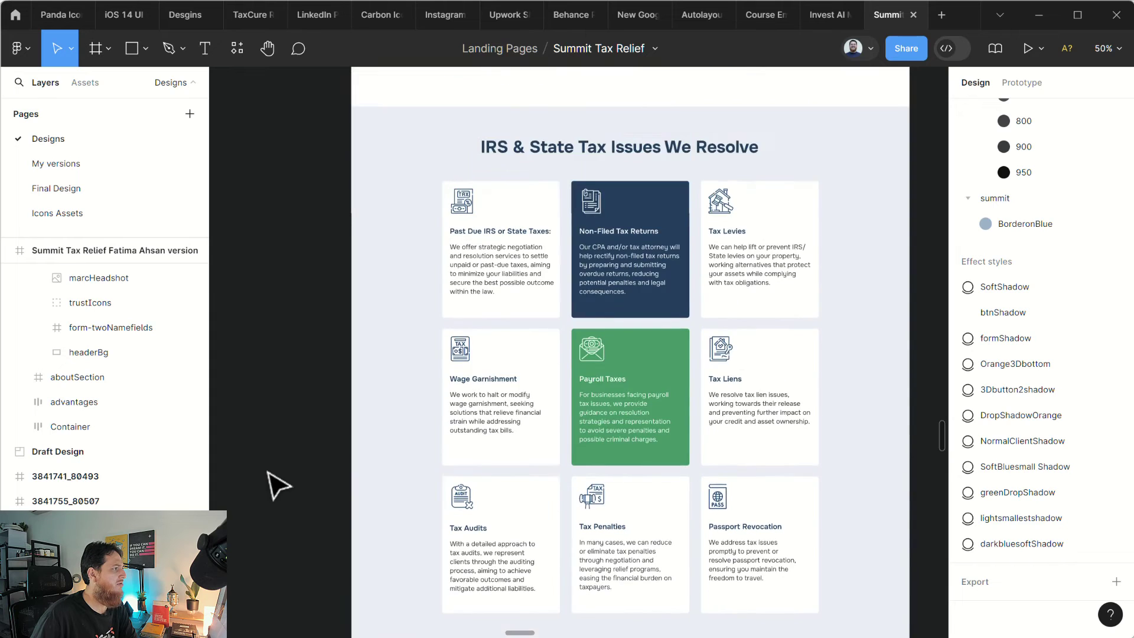
scroll(278, 486, "down", 12)
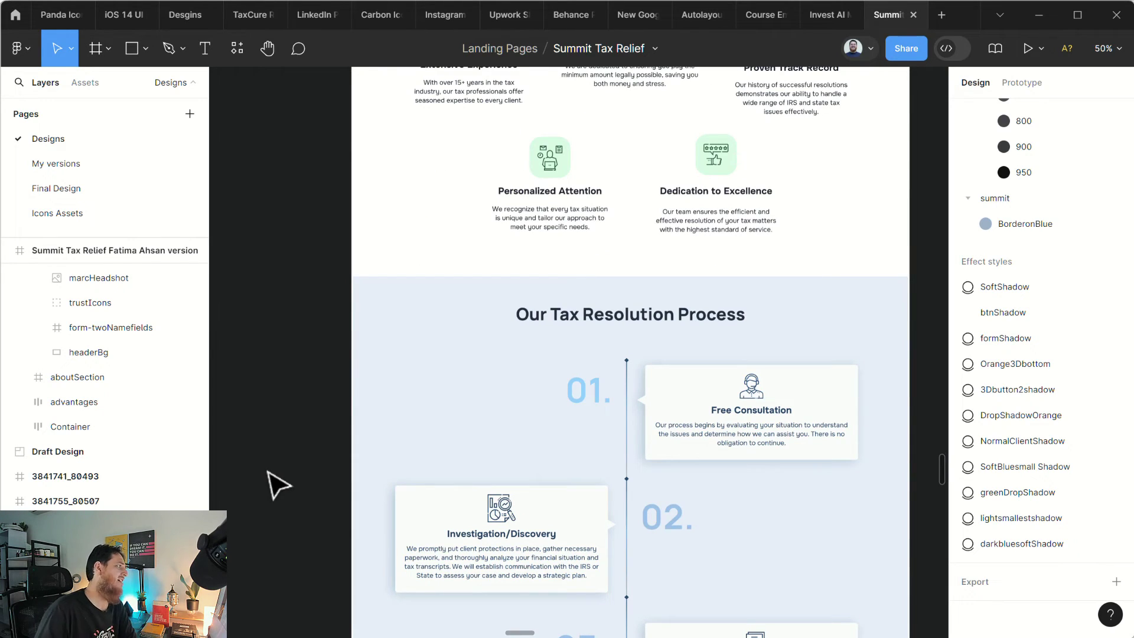
scroll(278, 485, "down", 10)
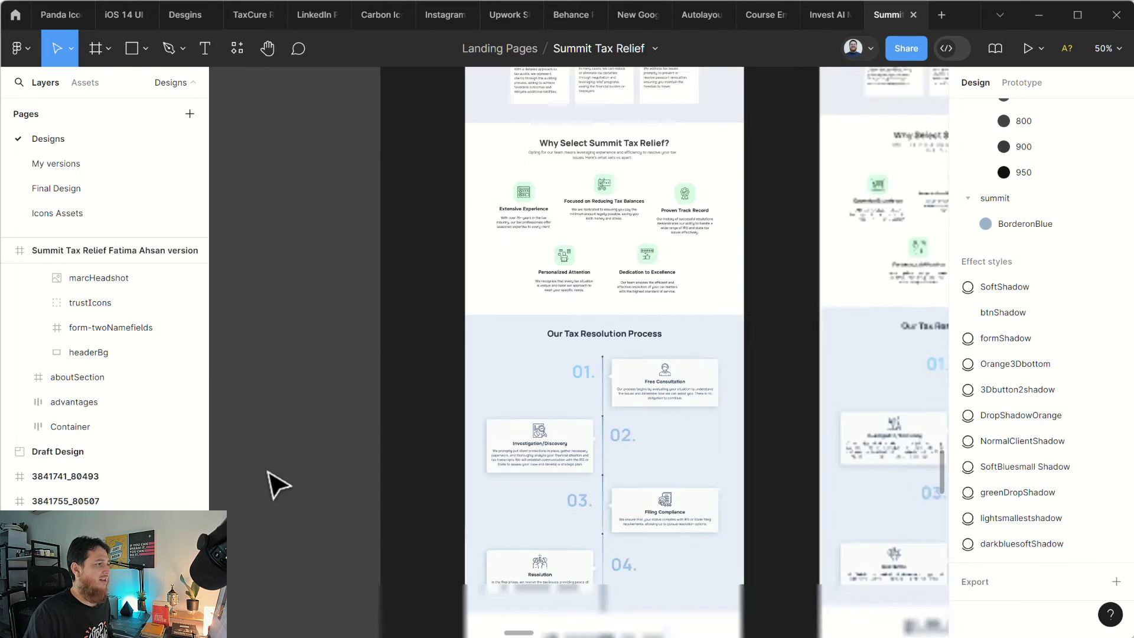
Search the plugins for "icon" to find an icon library.
left_click(56, 15)
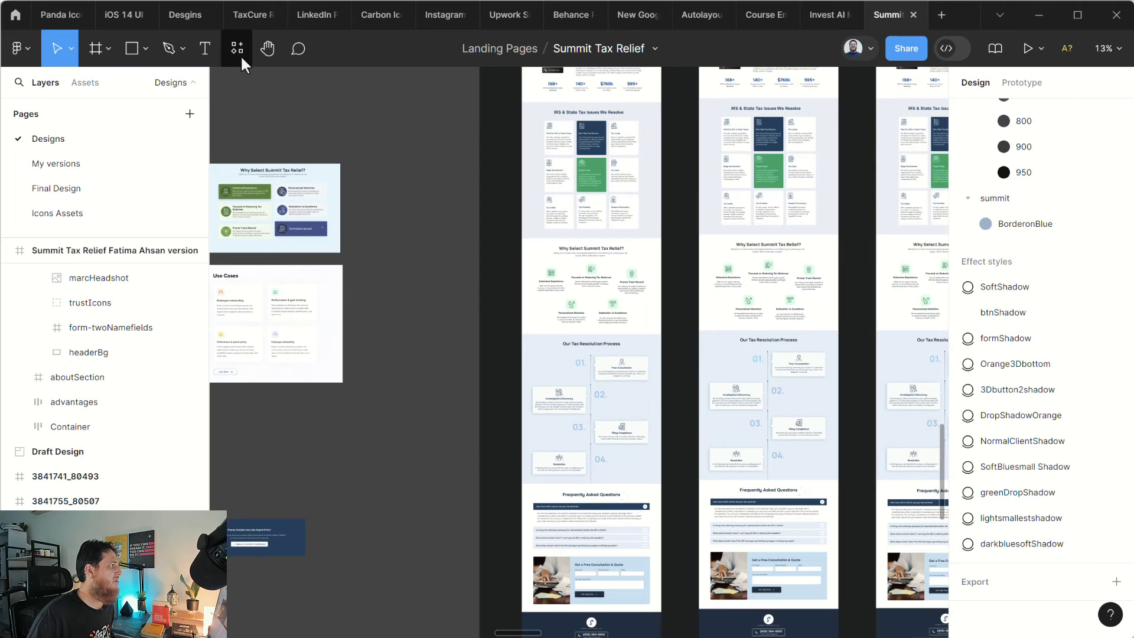
left_click(238, 49)
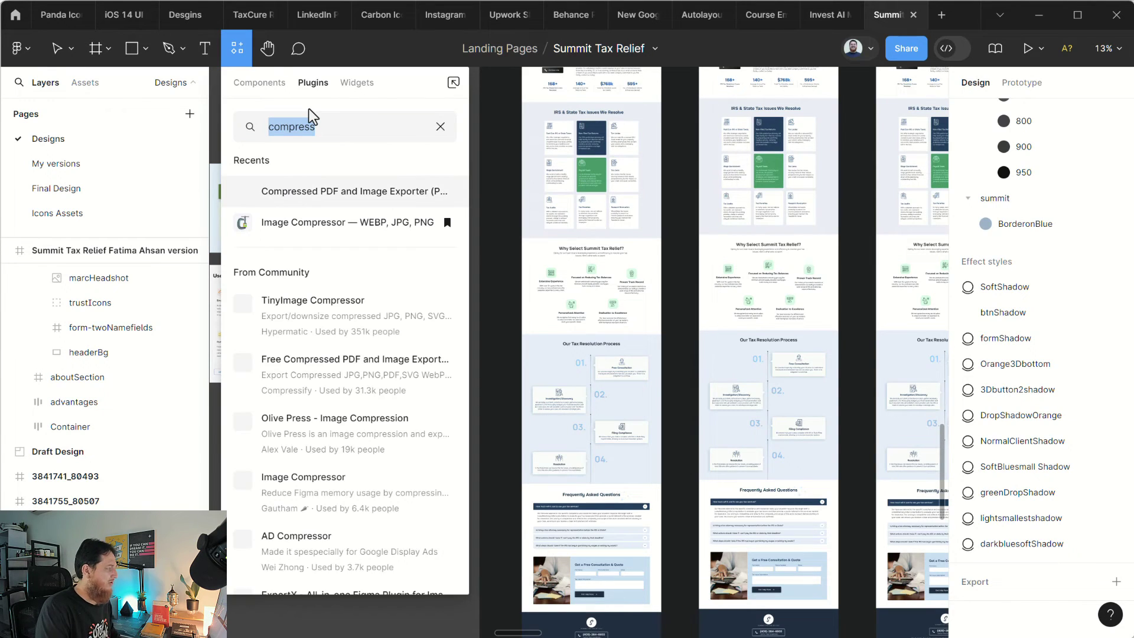
type("icon")
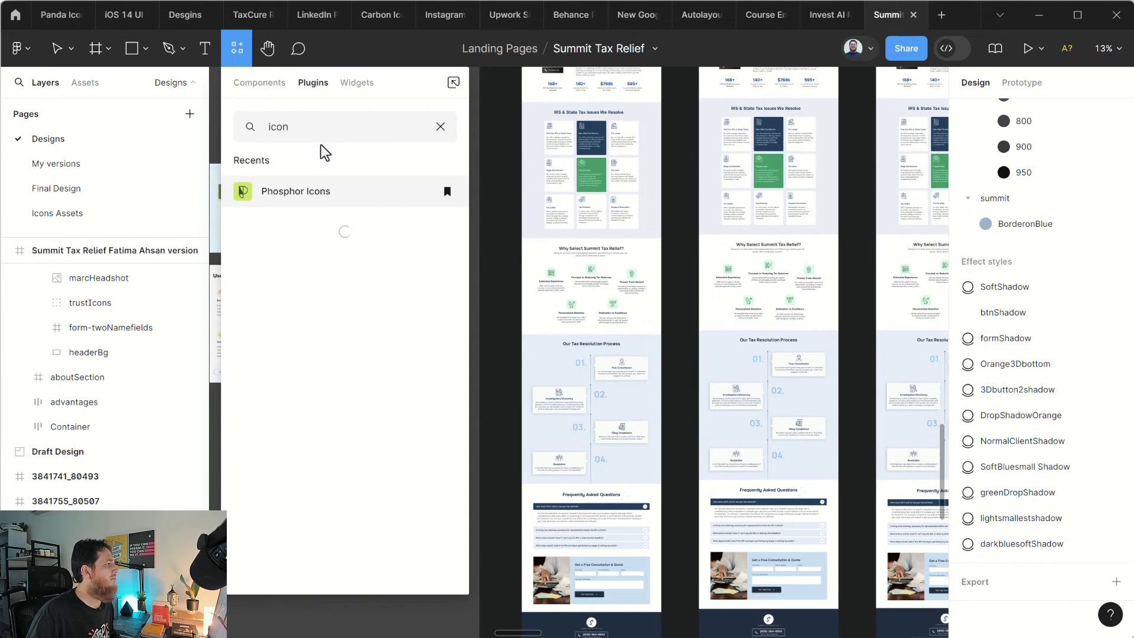